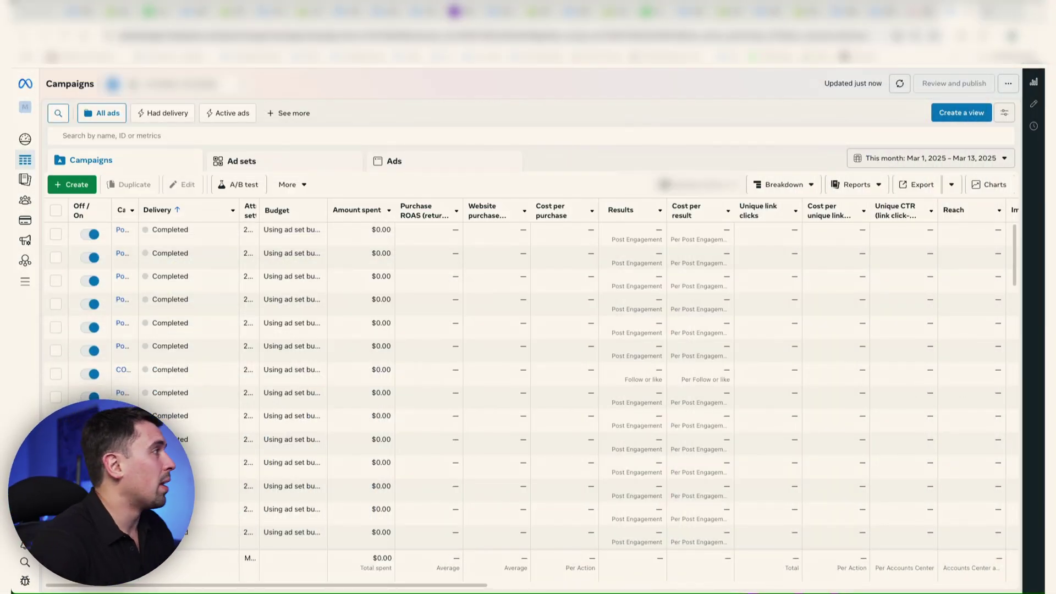
- Create a new auction campaign draft with Sales chosen as the objective
left_click(73, 185)
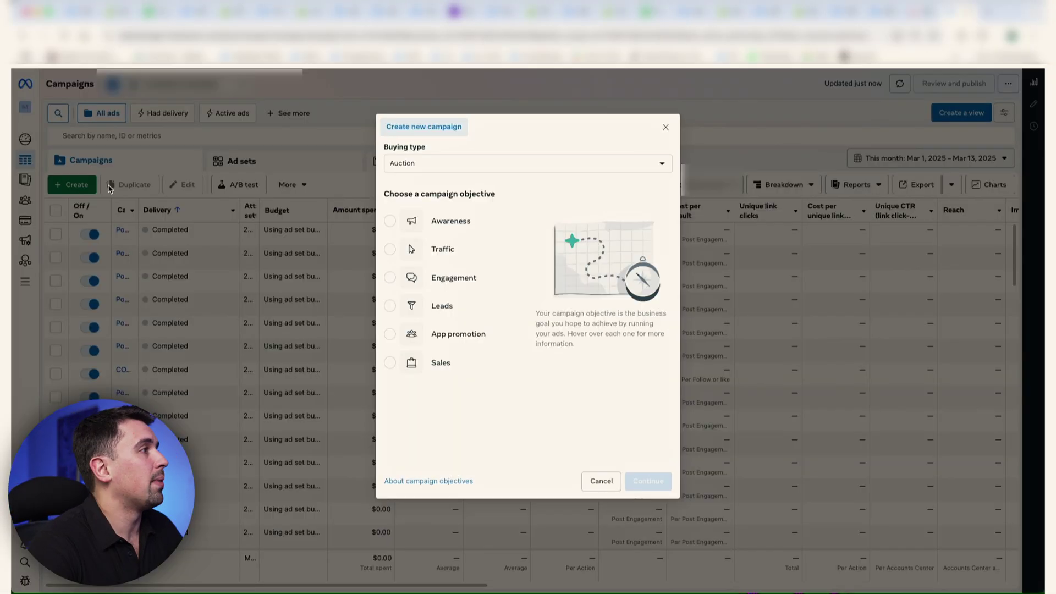
left_click(437, 367)
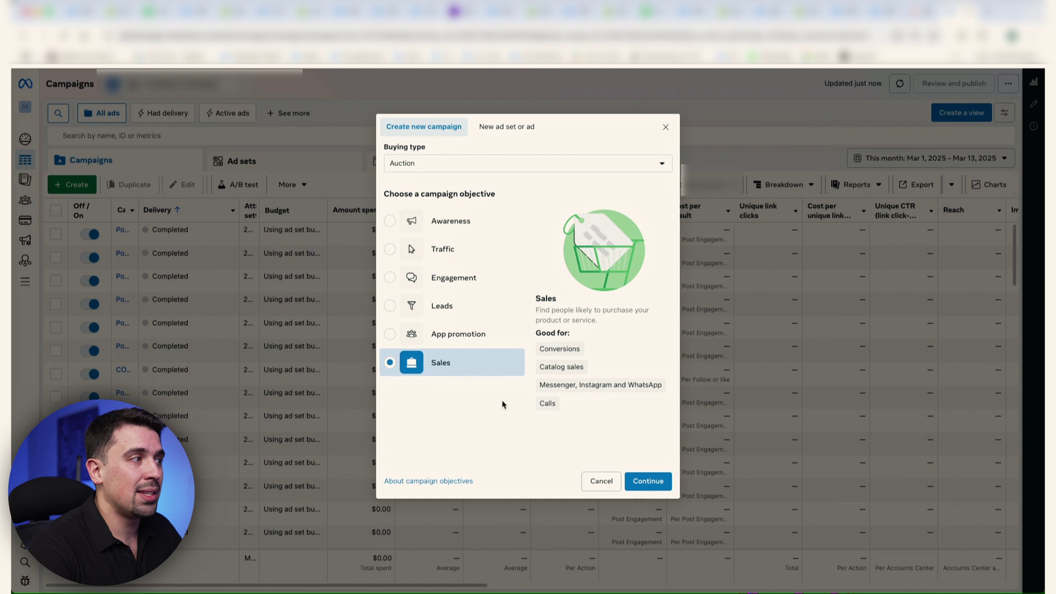
left_click(647, 482)
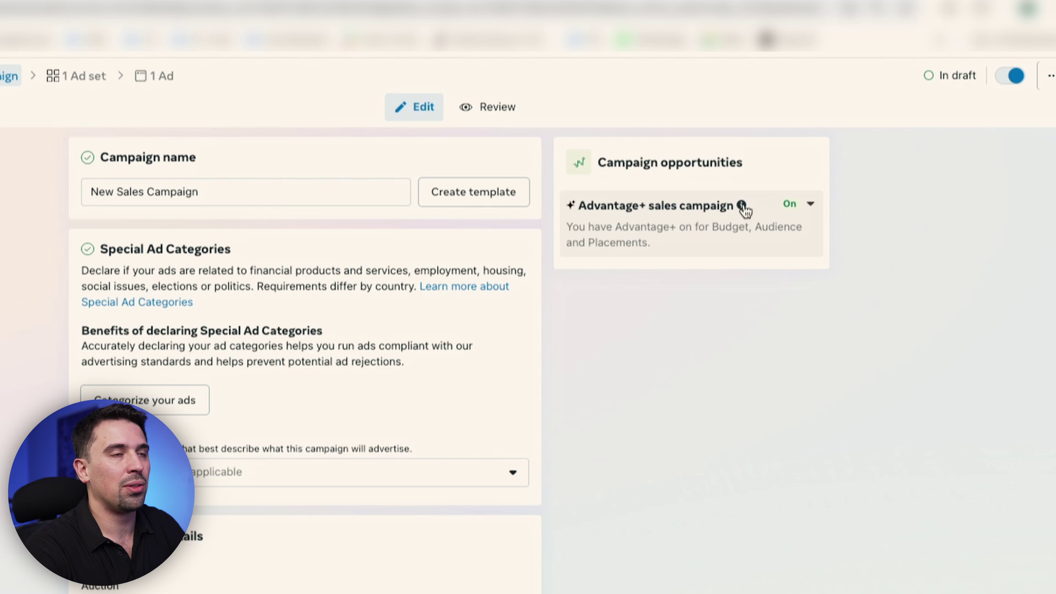
- Expand the Advantage+ sales campaign row to reveal its Budget, Audience and Placements coverage
mouse_move(743, 206)
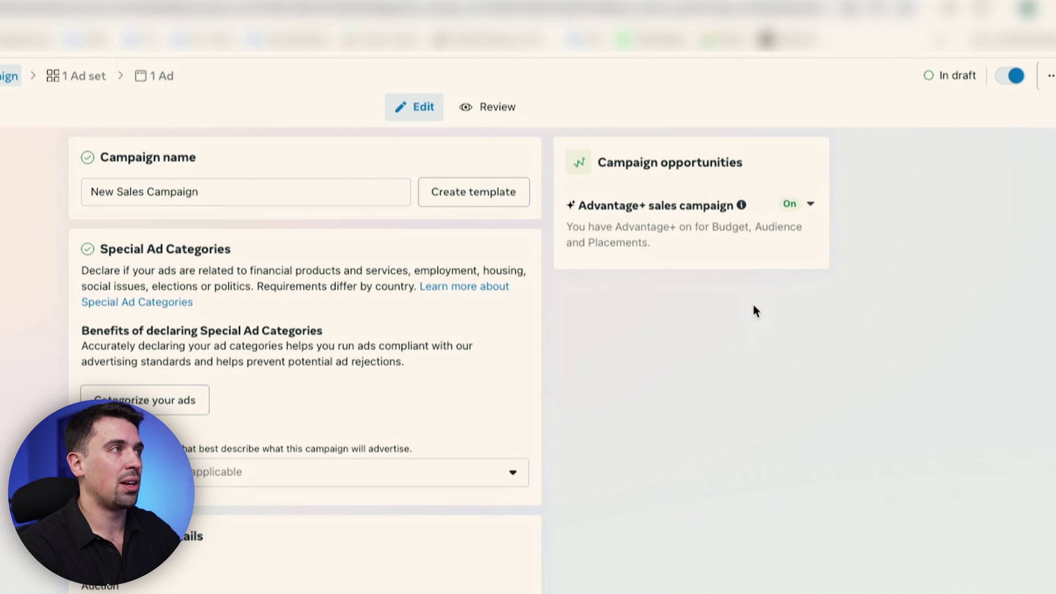
left_click(810, 206)
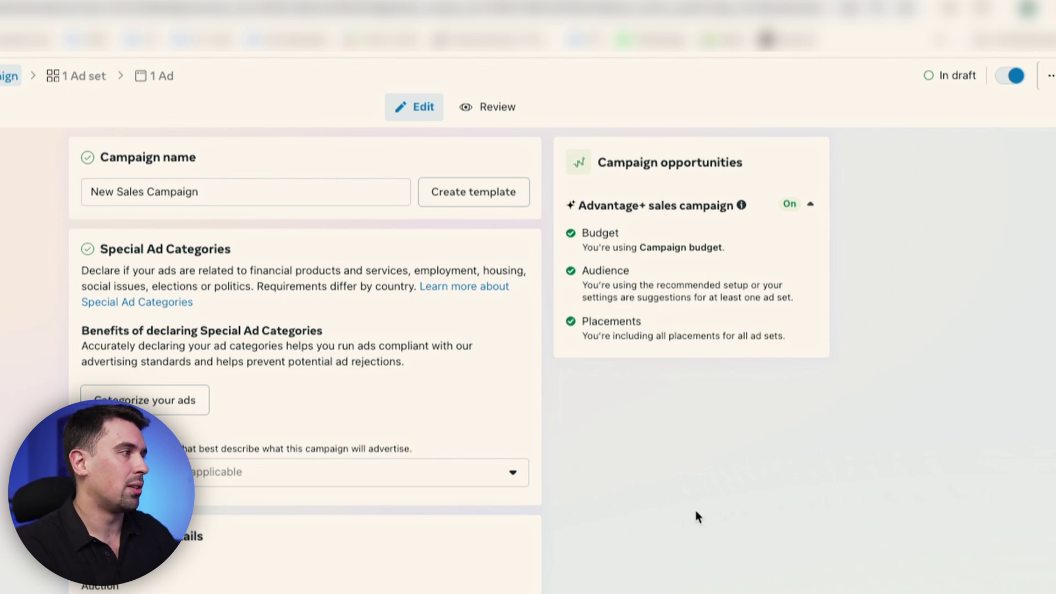
scroll(786, 365, "down", 2)
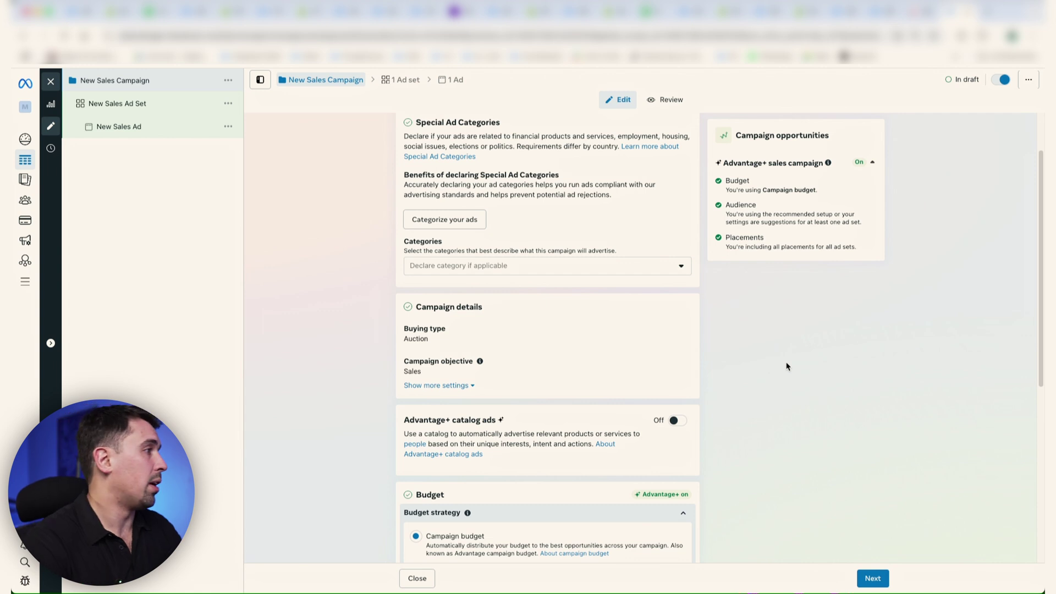
scroll(787, 364, "down", 5)
scroll(787, 349, "down", 1)
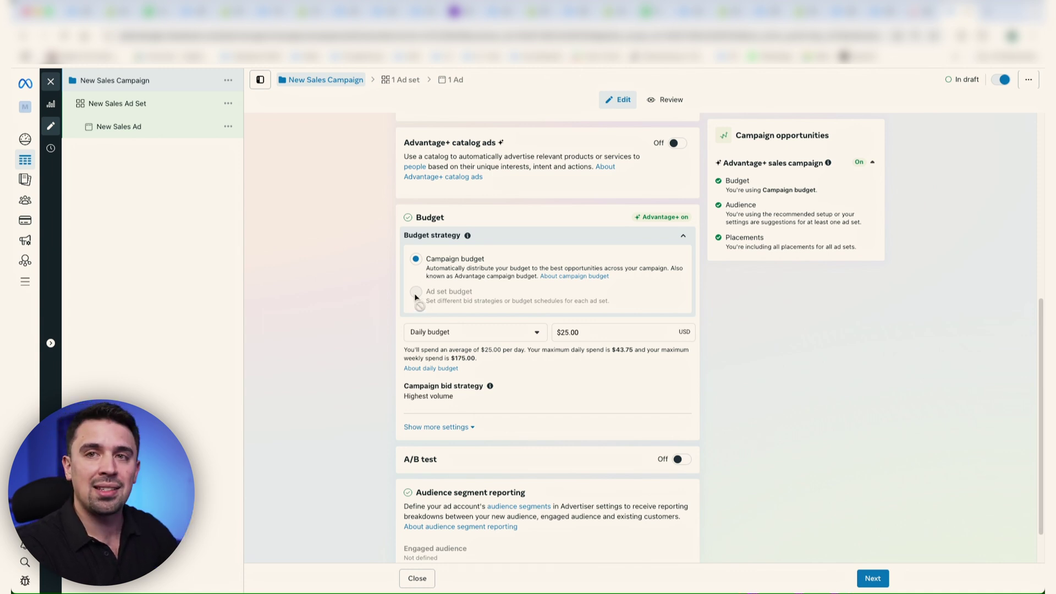
mouse_move(415, 297)
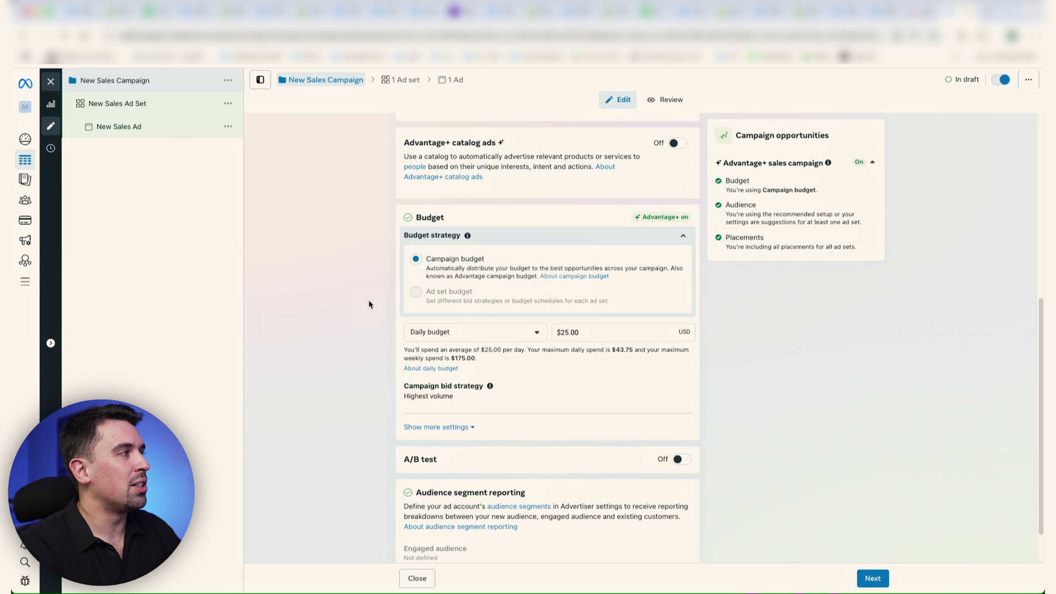
- Quick-duplicate the New Sales Ad Set
left_click(228, 106)
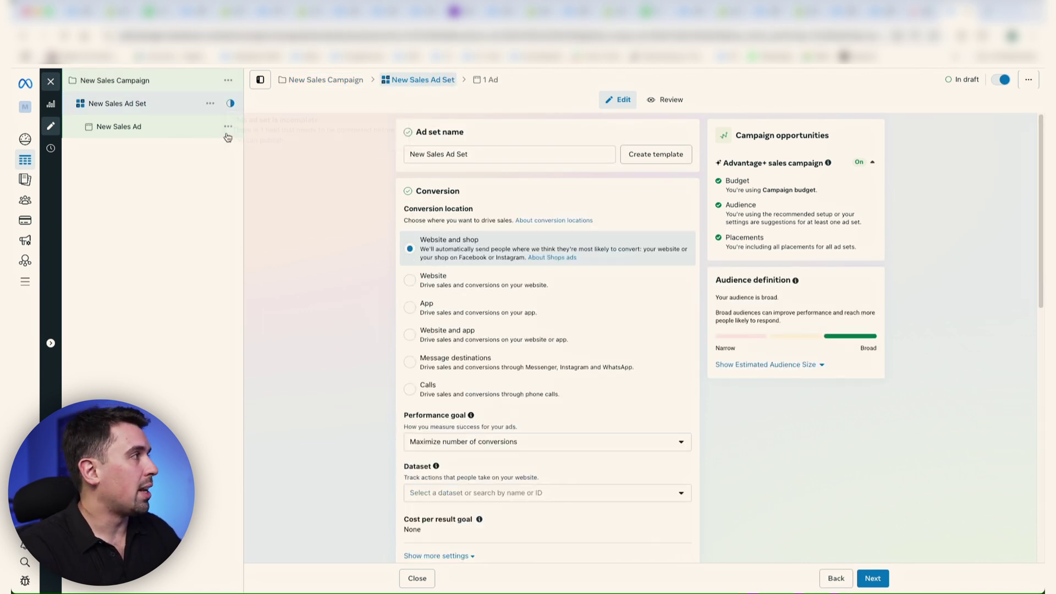
left_click(210, 103)
left_click(223, 163)
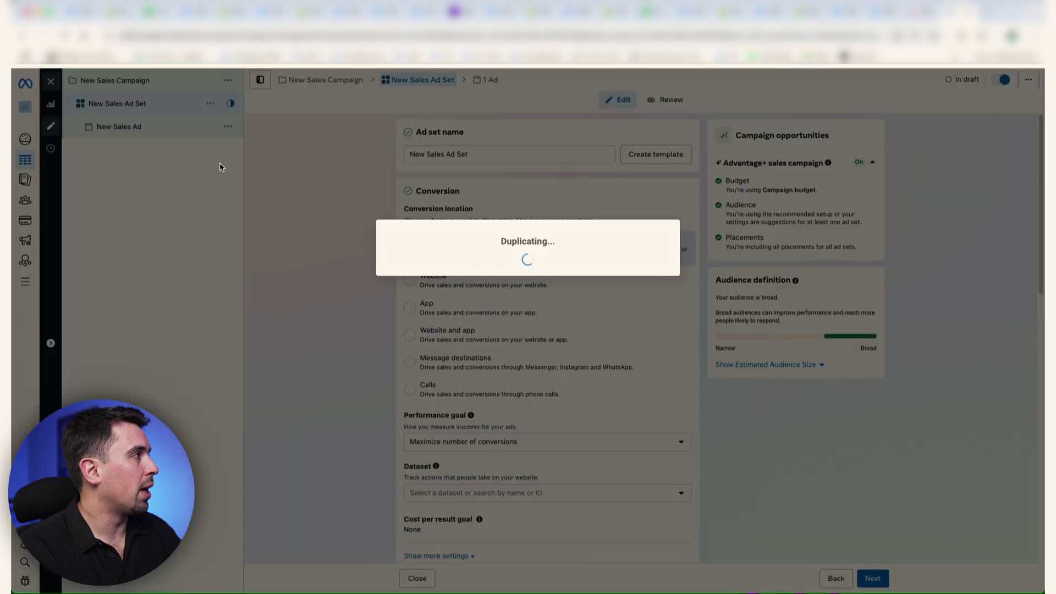
- Switch the campaign's budget strategy to Ad set budget, turning Advantage+ off
left_click(141, 112)
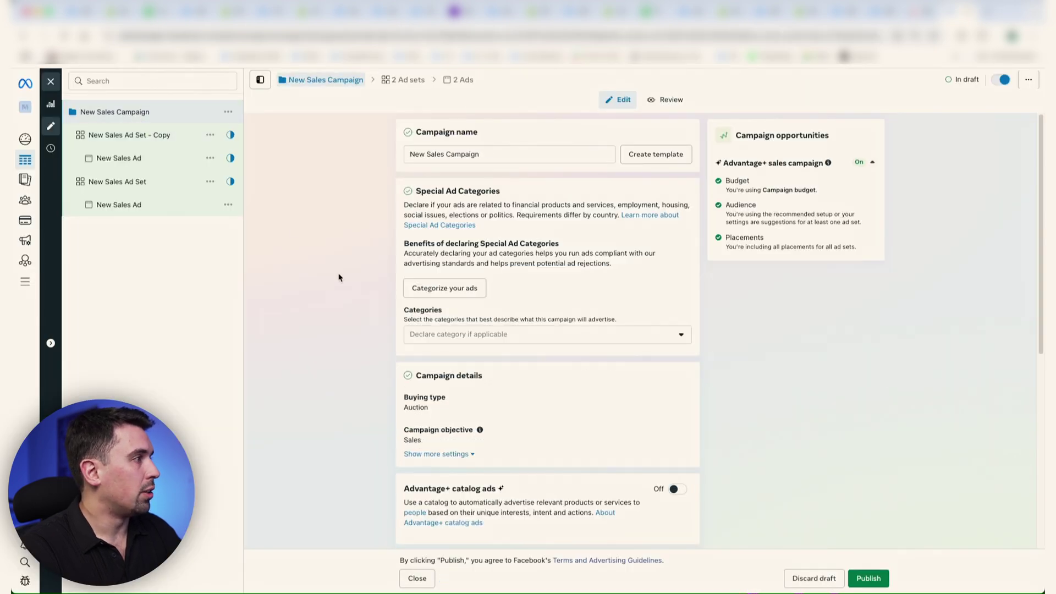
scroll(472, 272, "down", 5)
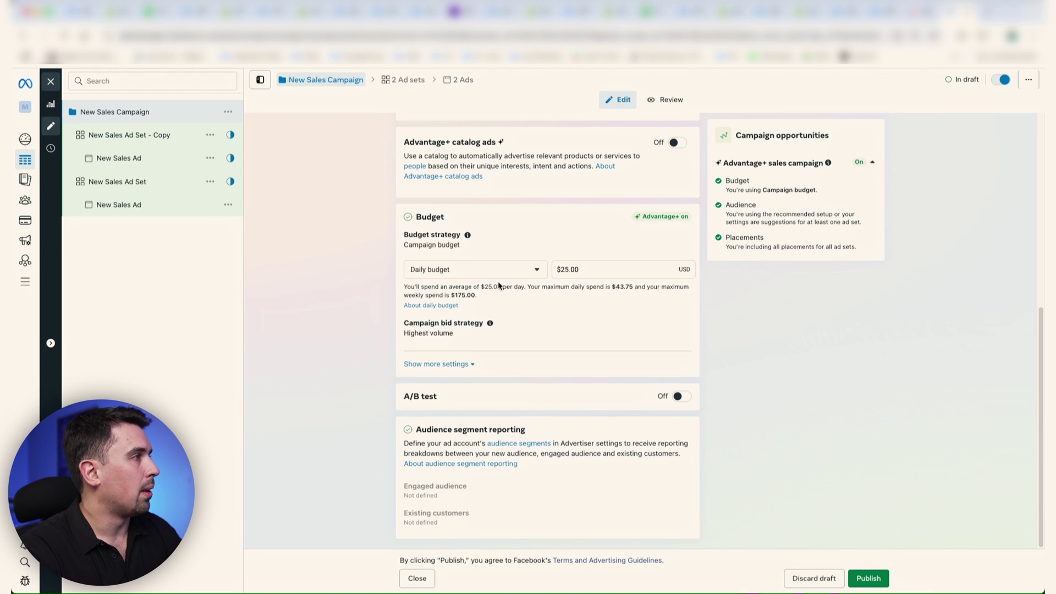
scroll(500, 286, "up", 2)
scroll(516, 323, "up", 5)
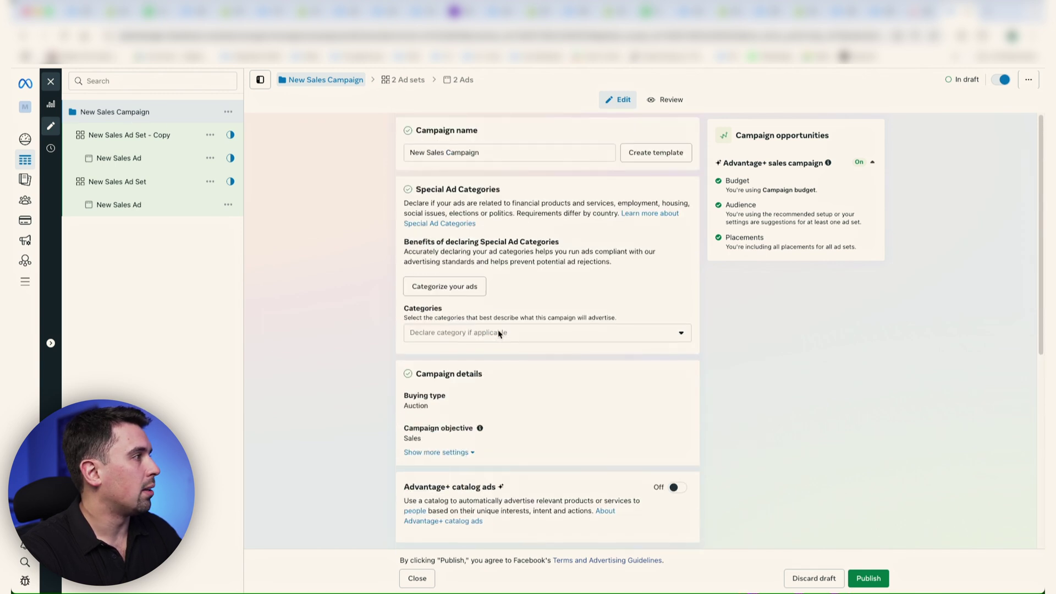
scroll(556, 304, "down", 4)
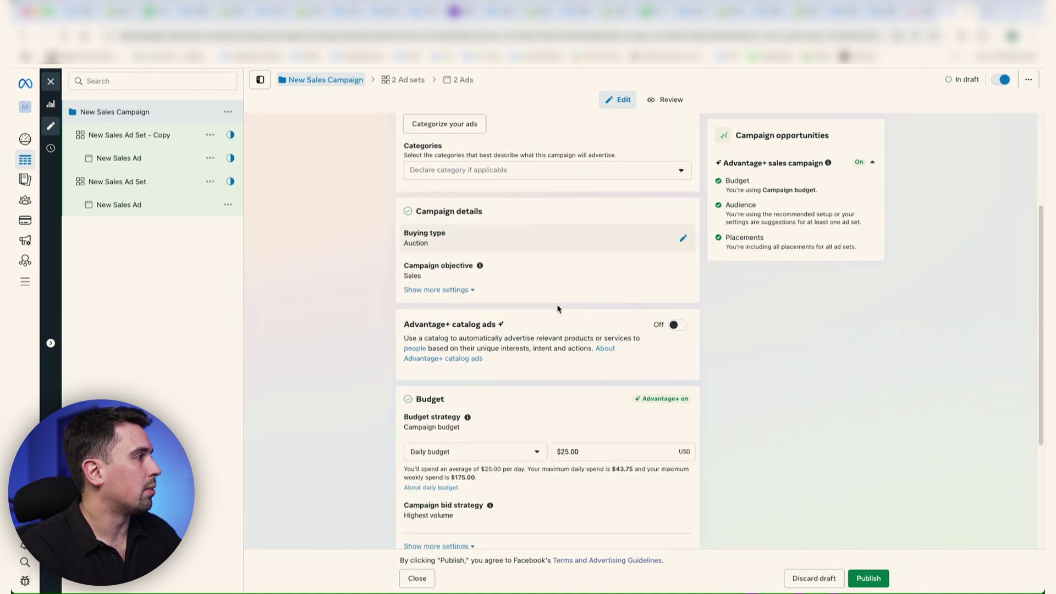
scroll(646, 372, "down", 3)
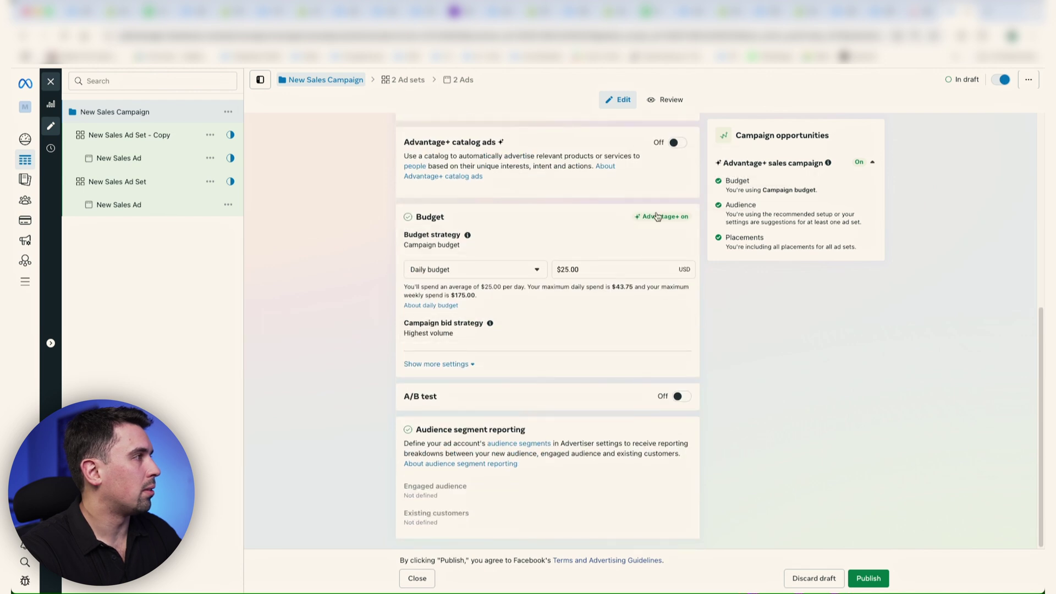
left_click(678, 242)
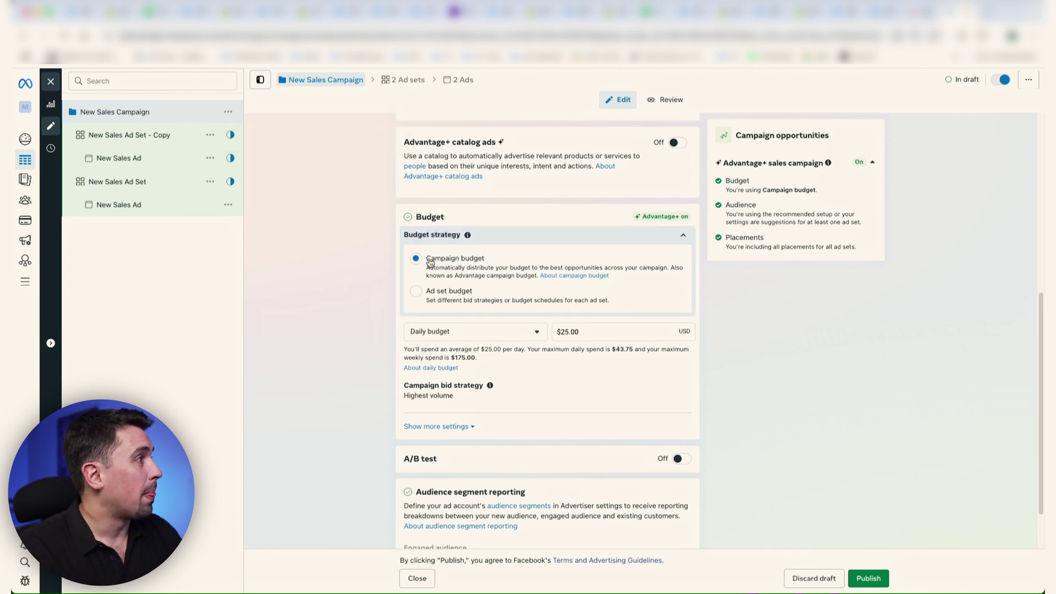
left_click(683, 235)
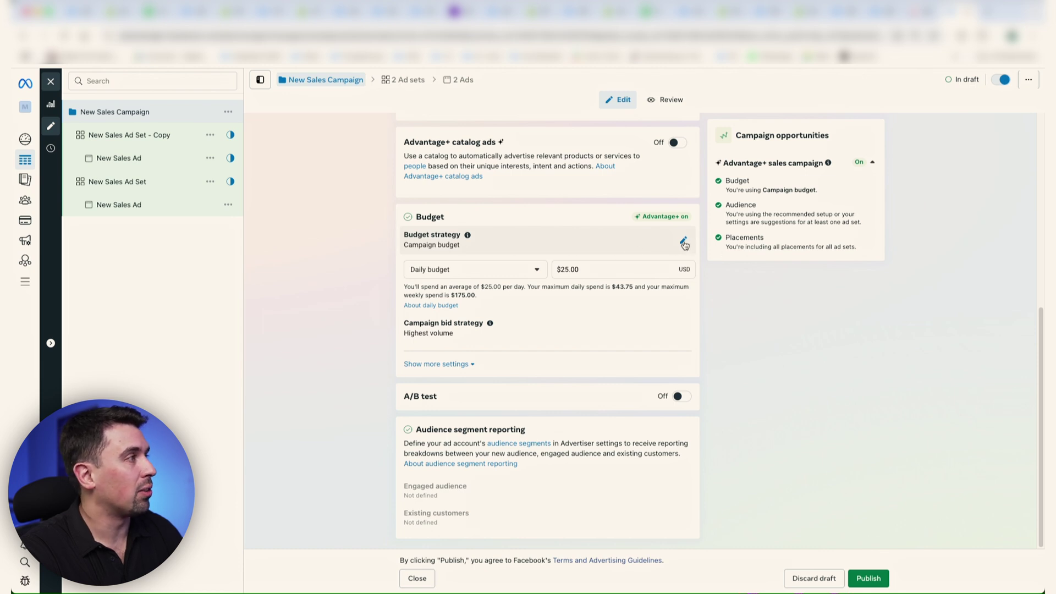
left_click(684, 242)
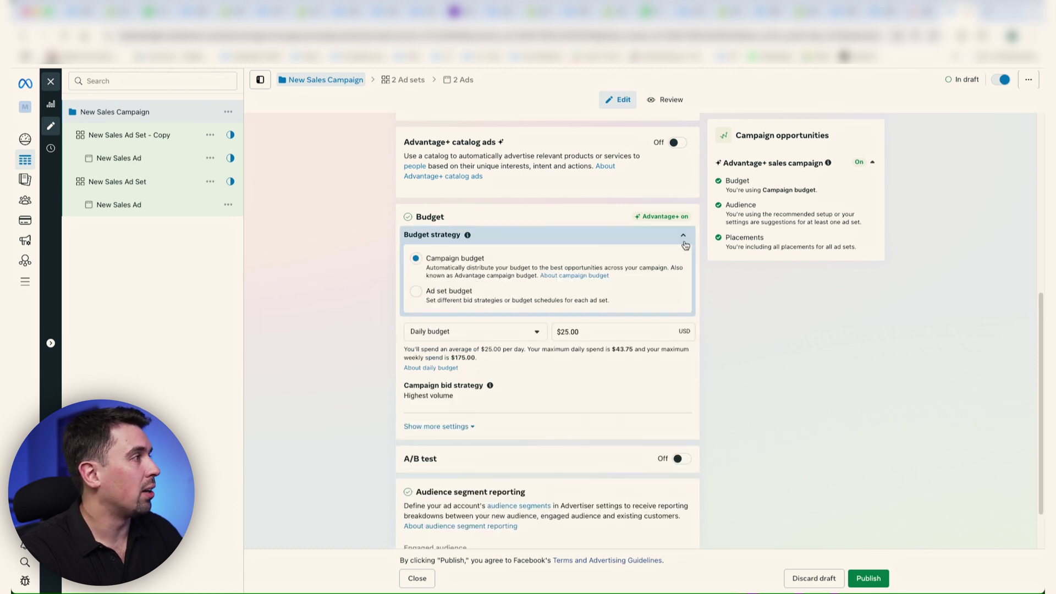
left_click(416, 292)
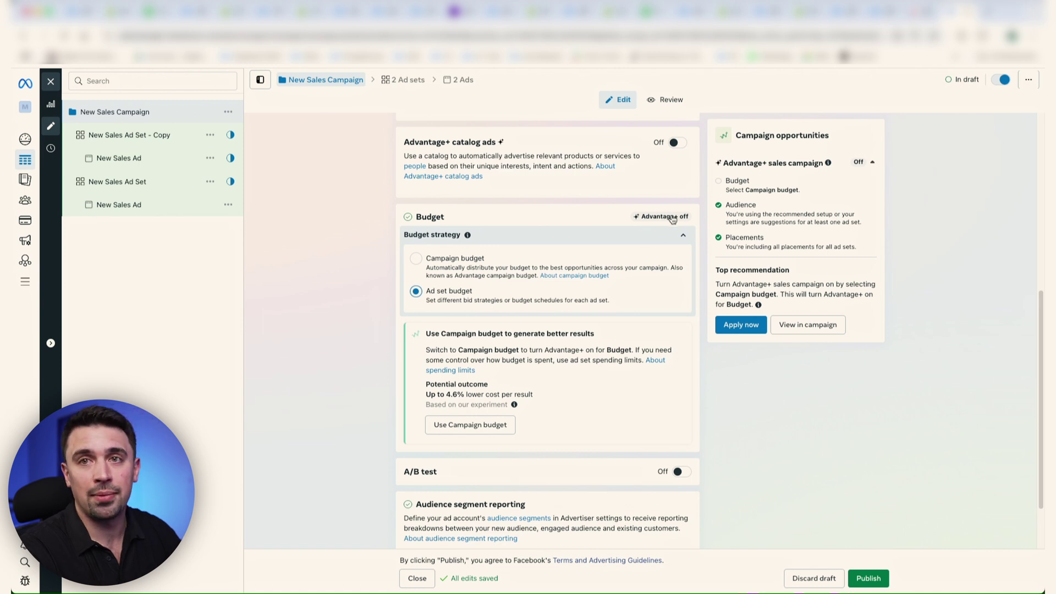
mouse_move(672, 219)
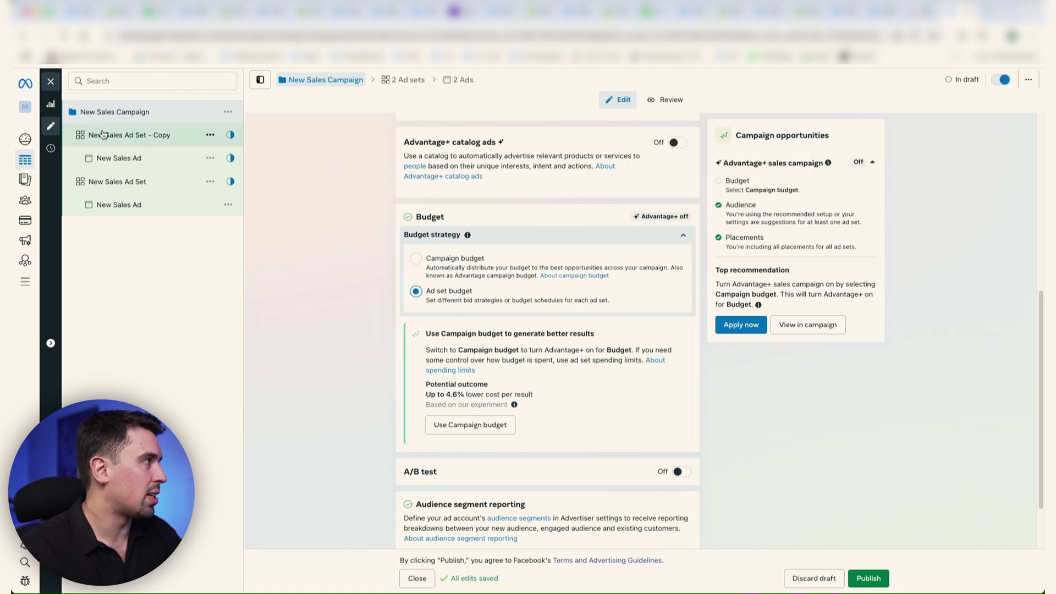
left_click(128, 143)
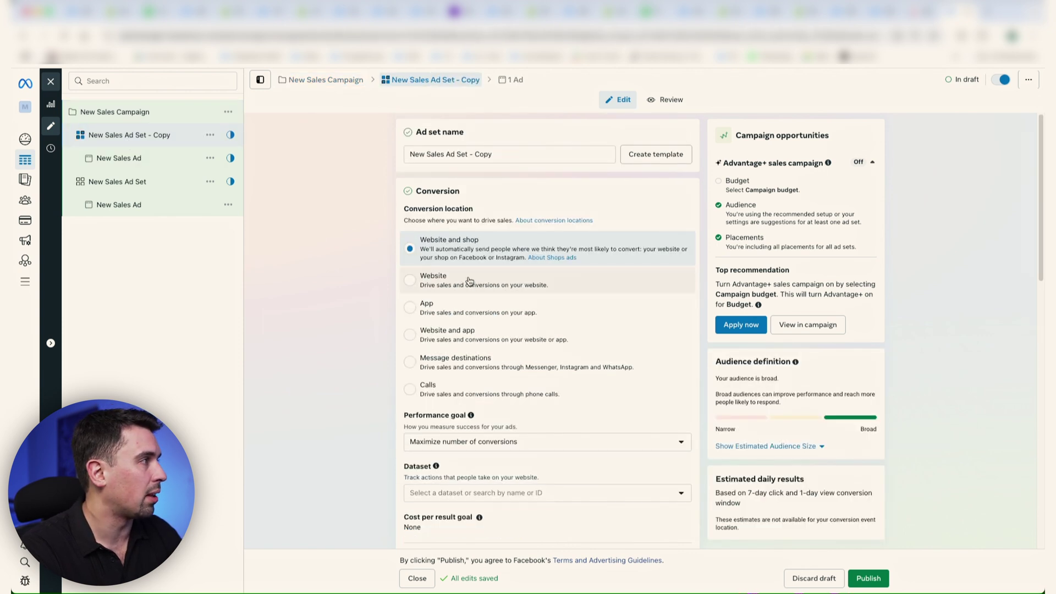
- Scroll the copied ad set down to its Advantage+ audience with United States location
scroll(539, 334, "down", 4)
scroll(539, 334, "down", 2)
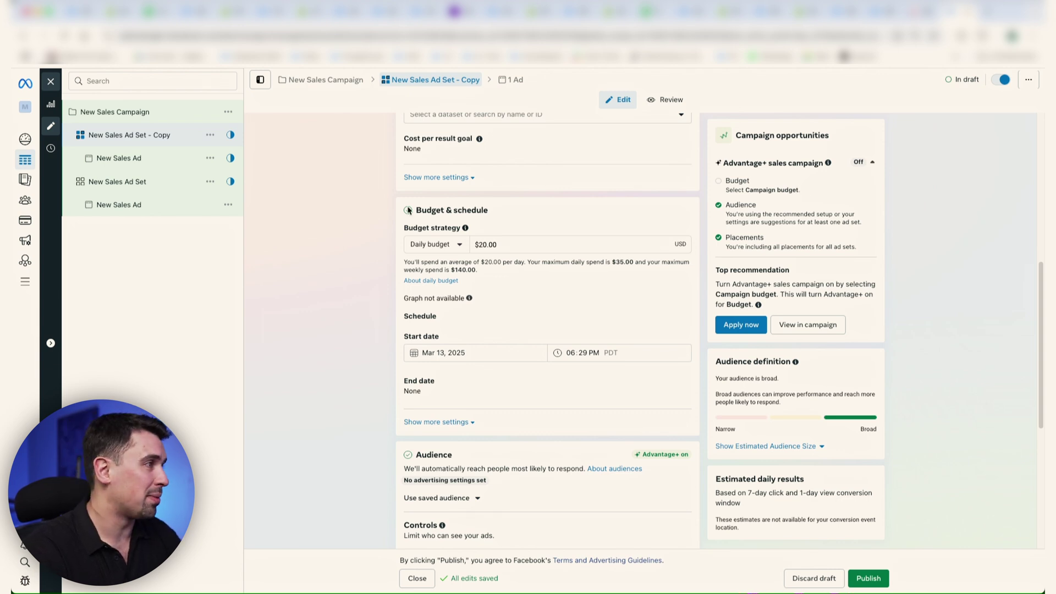
scroll(408, 210, "down", 1)
scroll(357, 296, "down", 5)
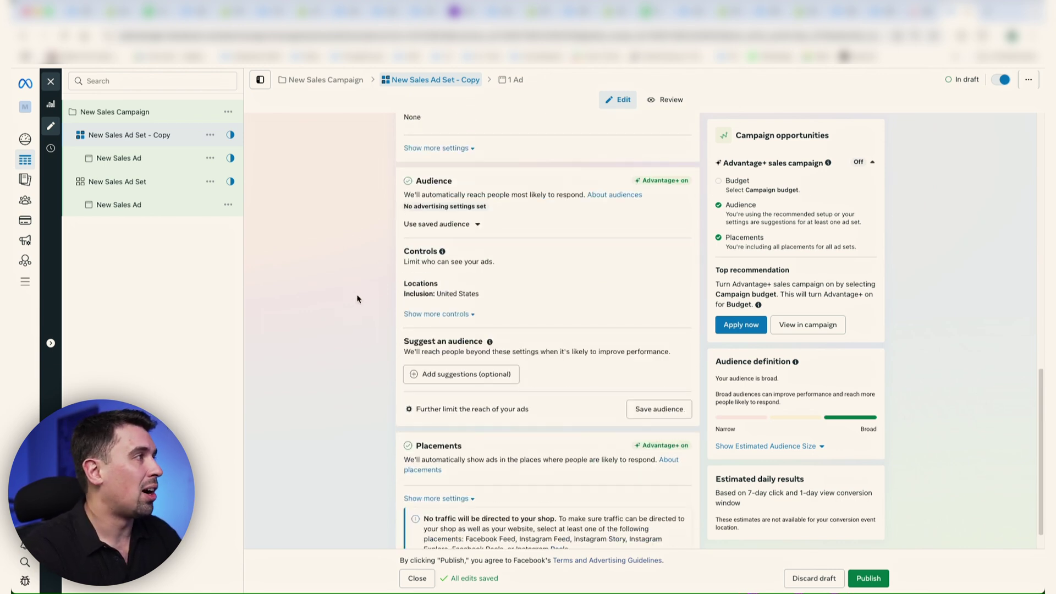
scroll(357, 297, "down", 1)
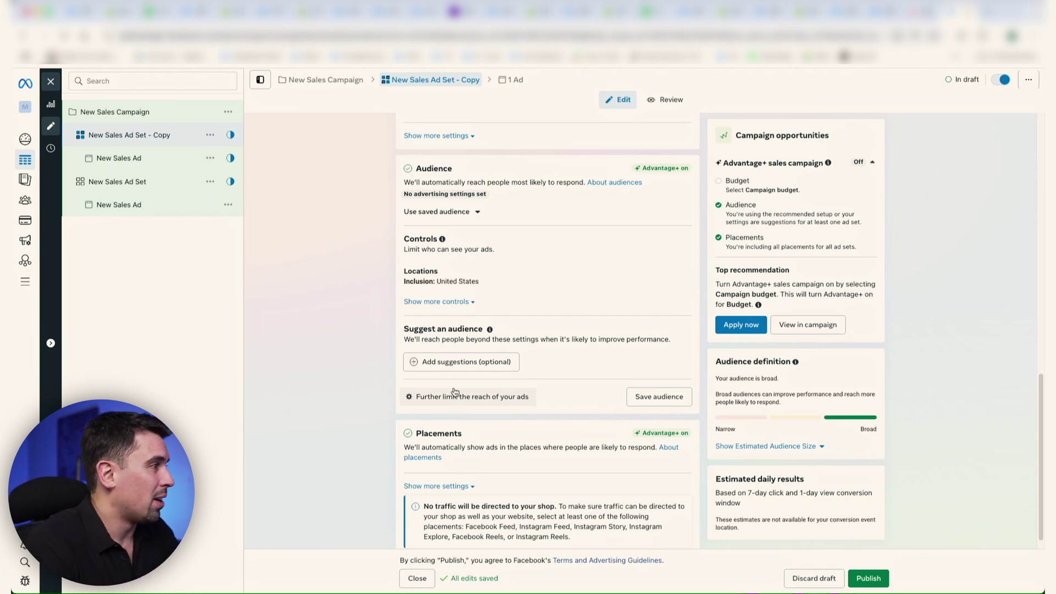
- Further limit the ads' reach and confirm switching to the manual audience setup
left_click(453, 399)
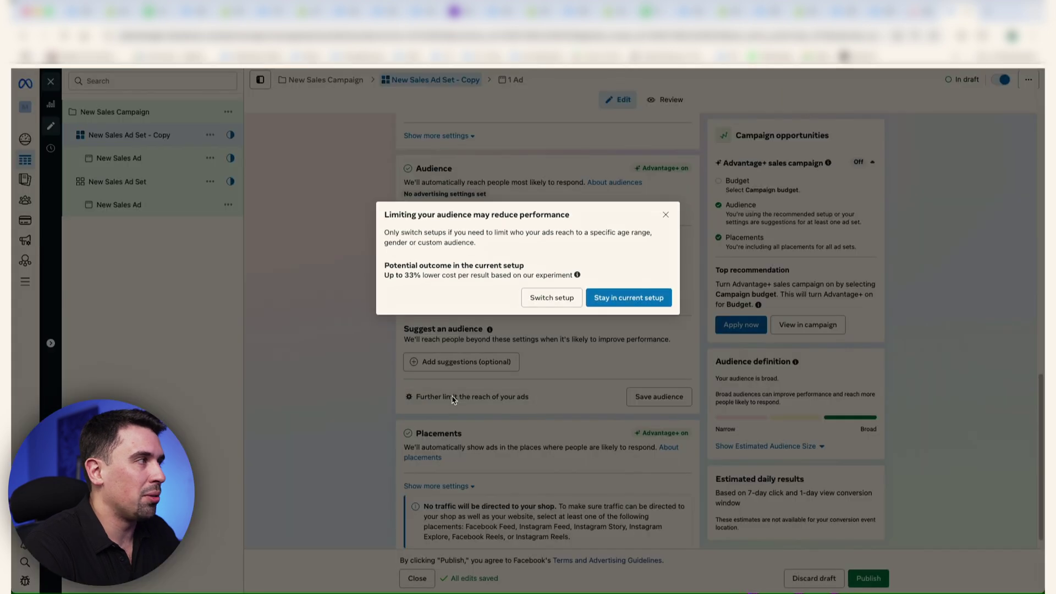
left_click(552, 299)
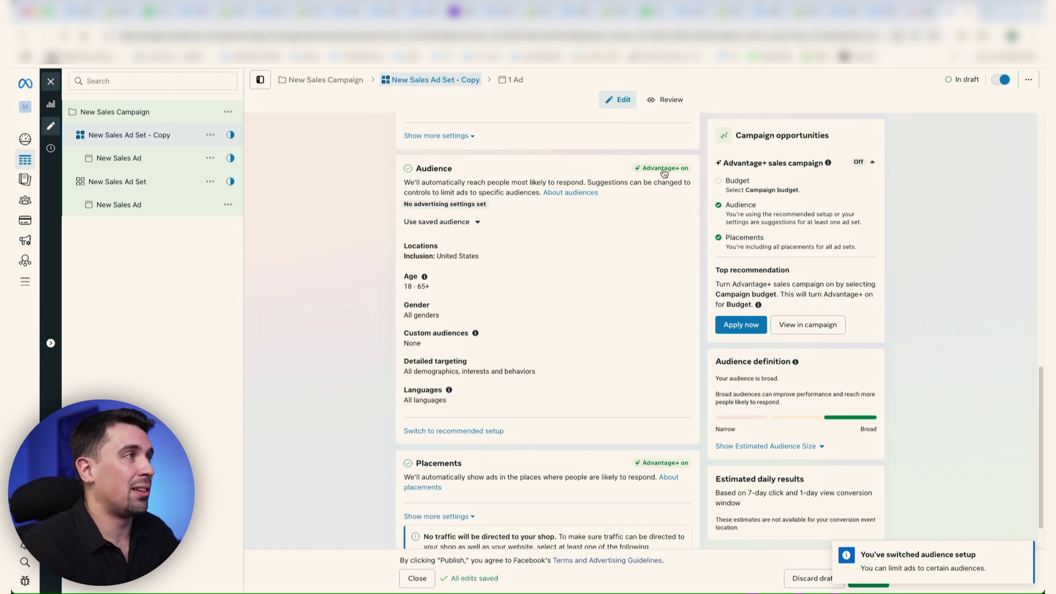
mouse_move(661, 173)
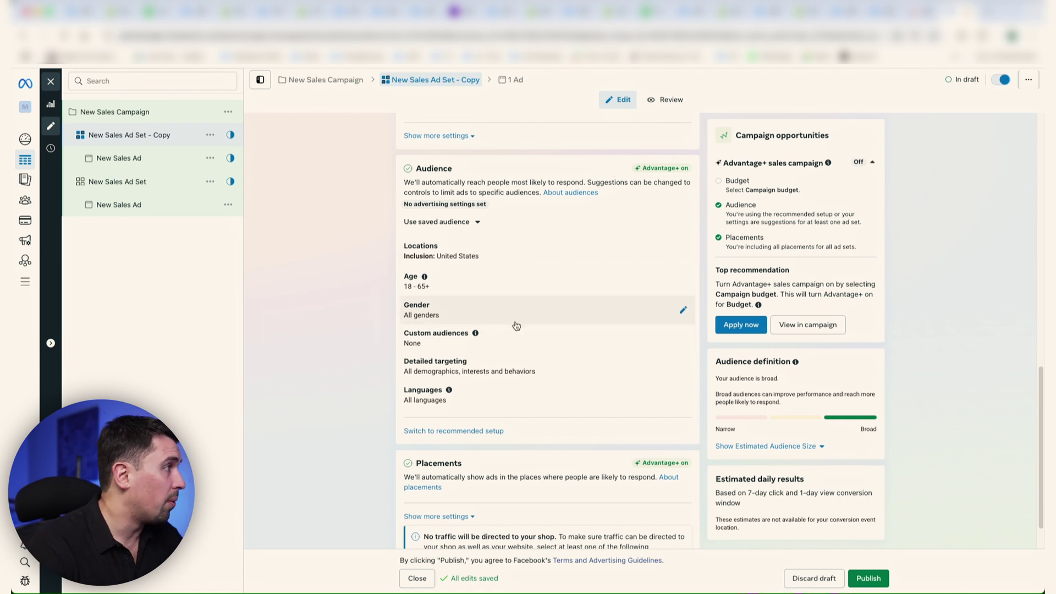
- Set the audience age range to 21–64 and make it a strict limit
left_click(557, 283)
left_click(448, 306)
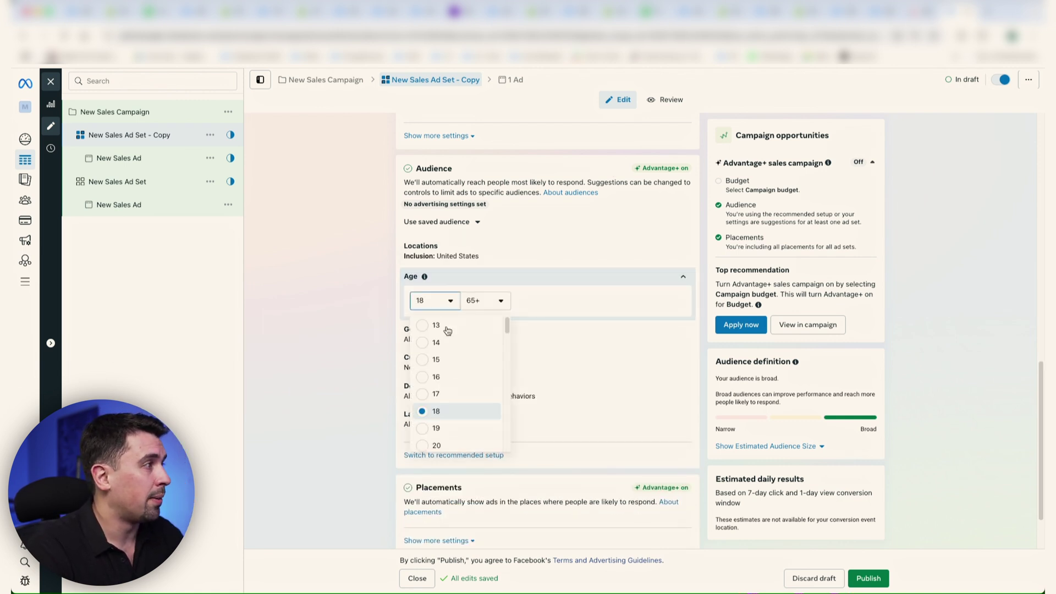
left_click(454, 378)
left_click(498, 300)
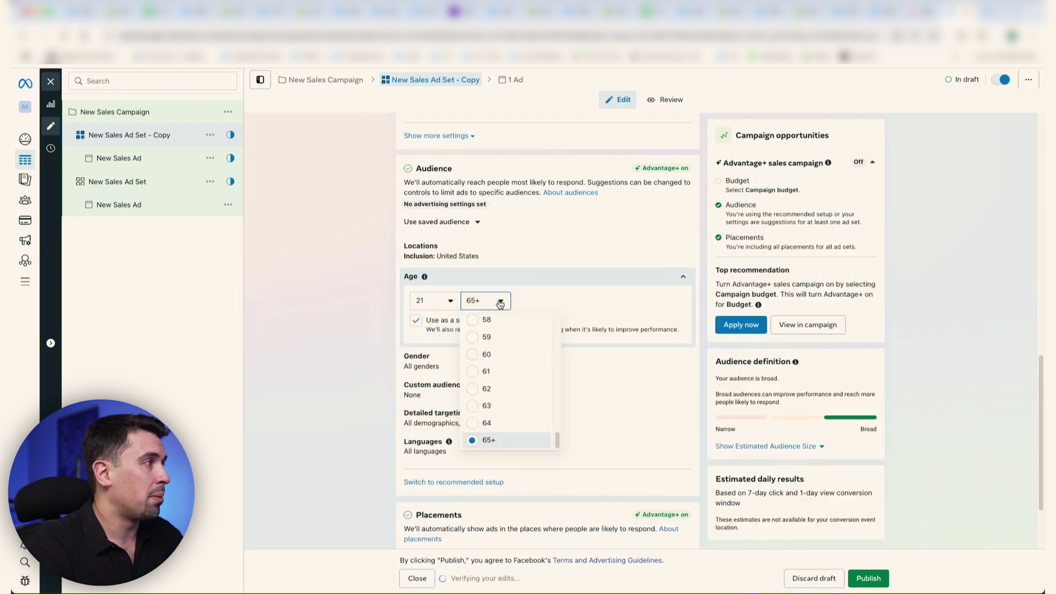
left_click(486, 423)
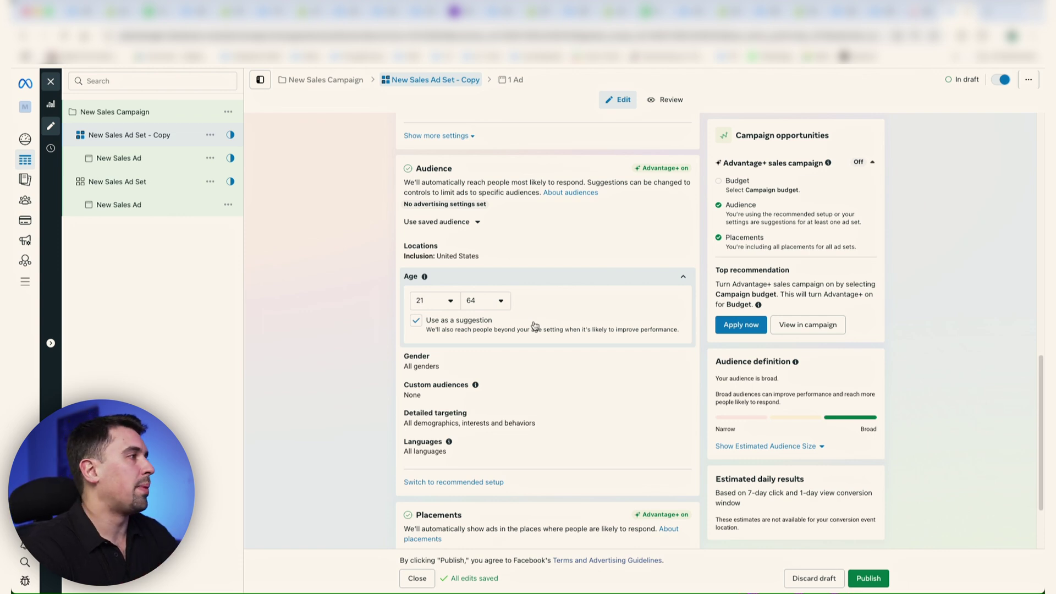
left_click(417, 324)
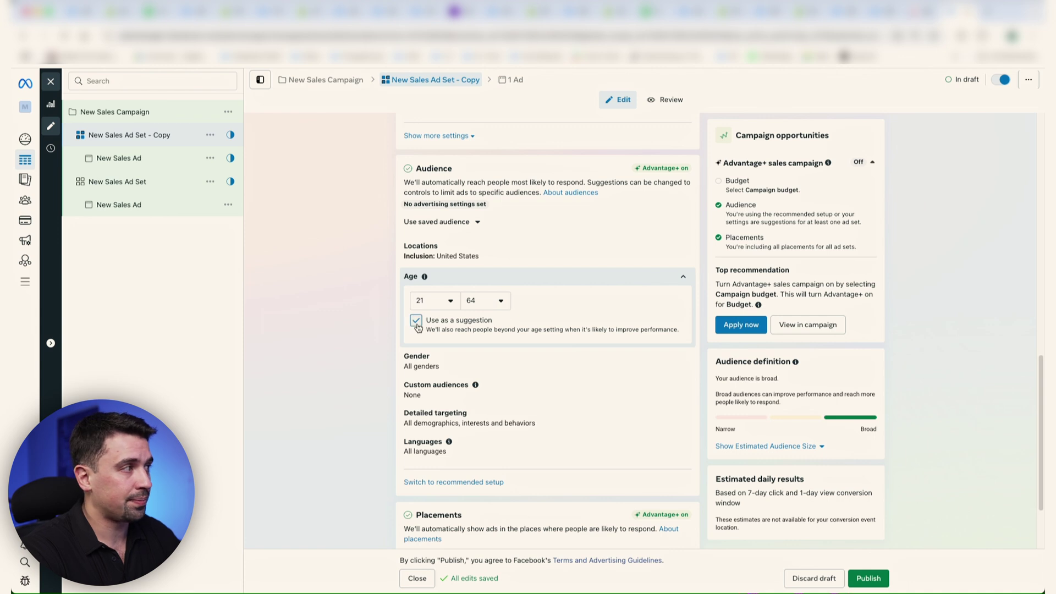
scroll(418, 340, "up", 1)
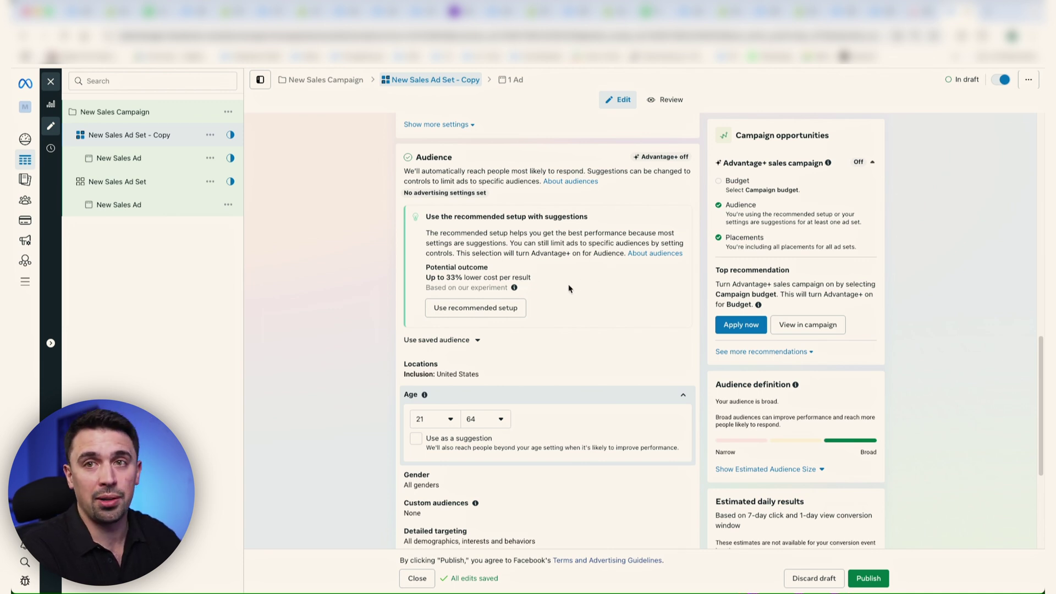
- Target men only and turn the 21–64 age range back into a suggestion
scroll(568, 288, "down", 3)
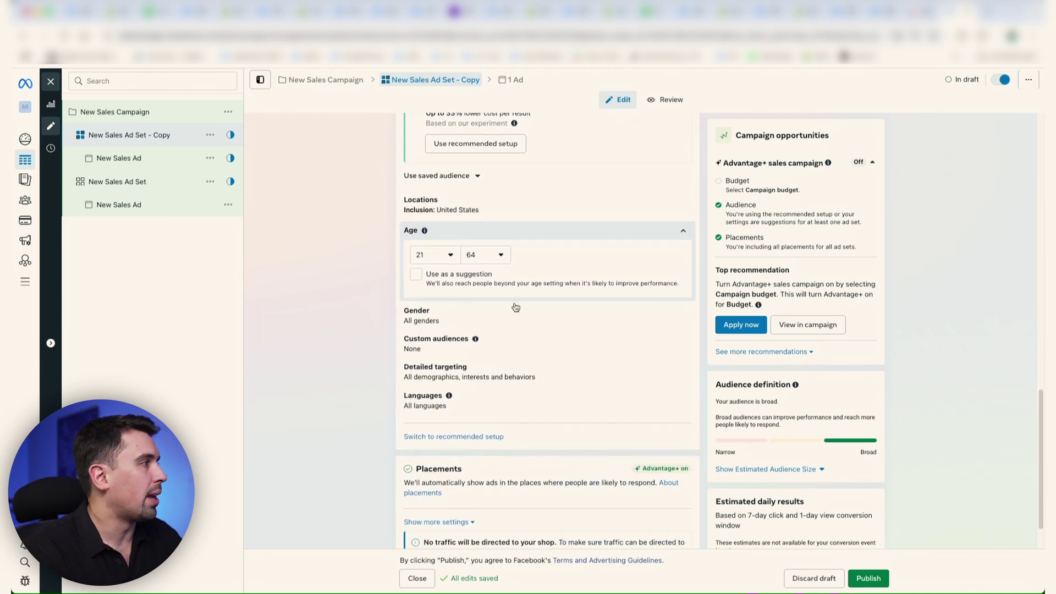
left_click(519, 313)
left_click(456, 283)
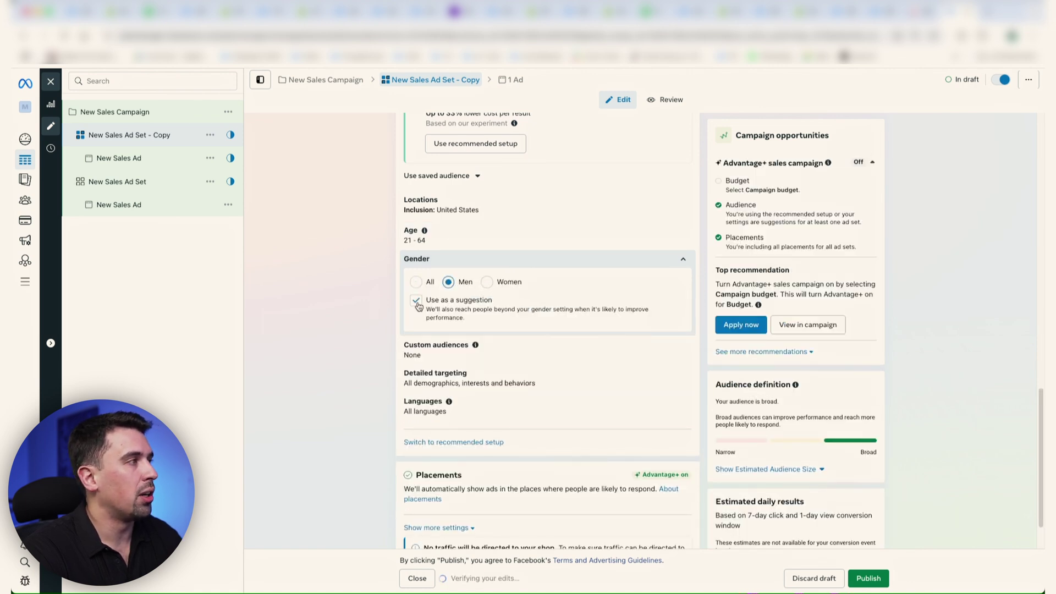
left_click(476, 317)
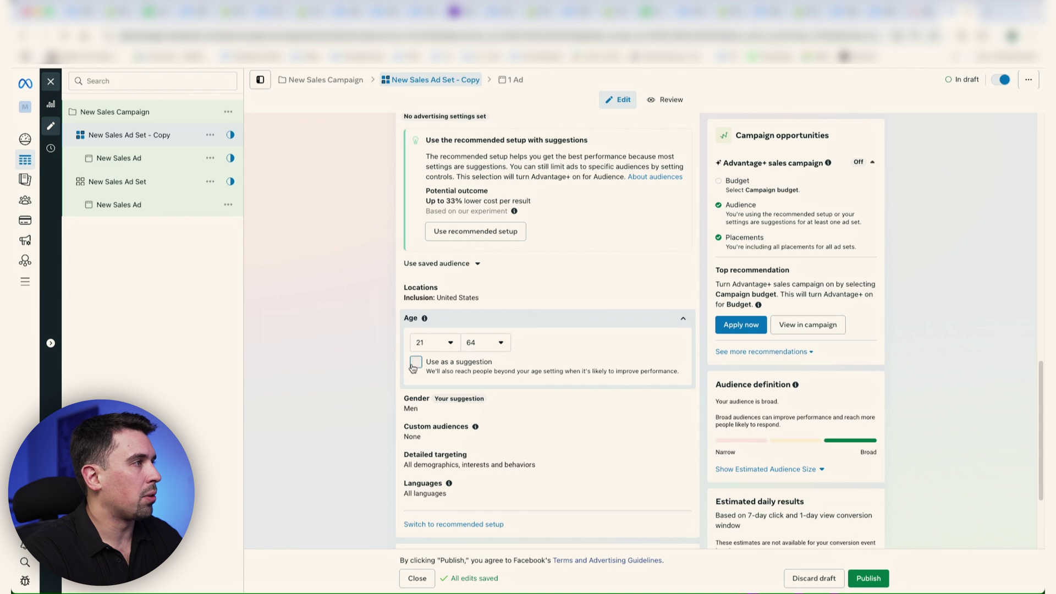
scroll(357, 301, "up", 4)
scroll(549, 291, "down", 2)
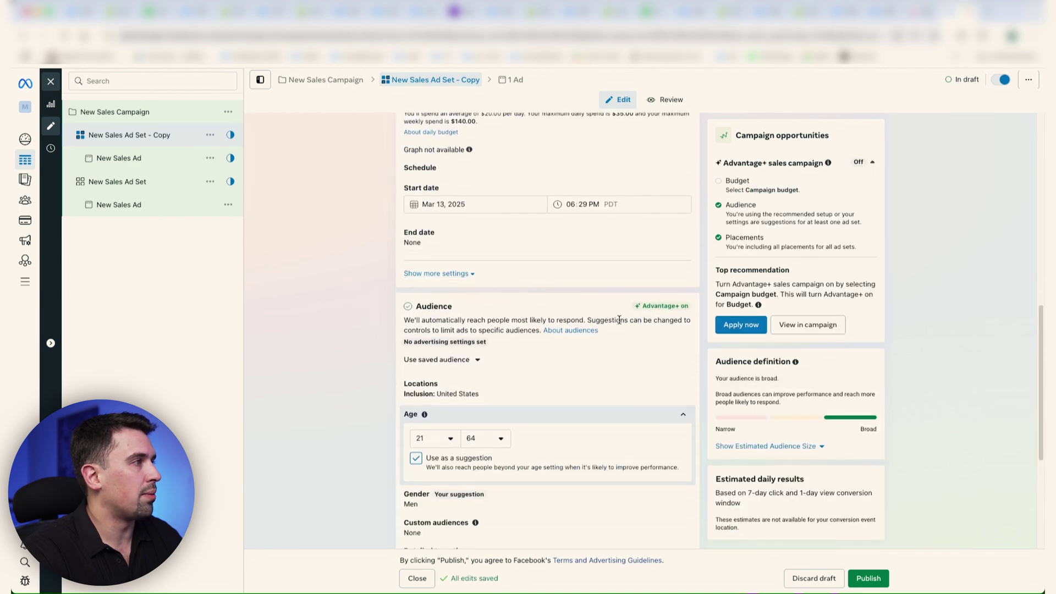
scroll(550, 330, "down", 4)
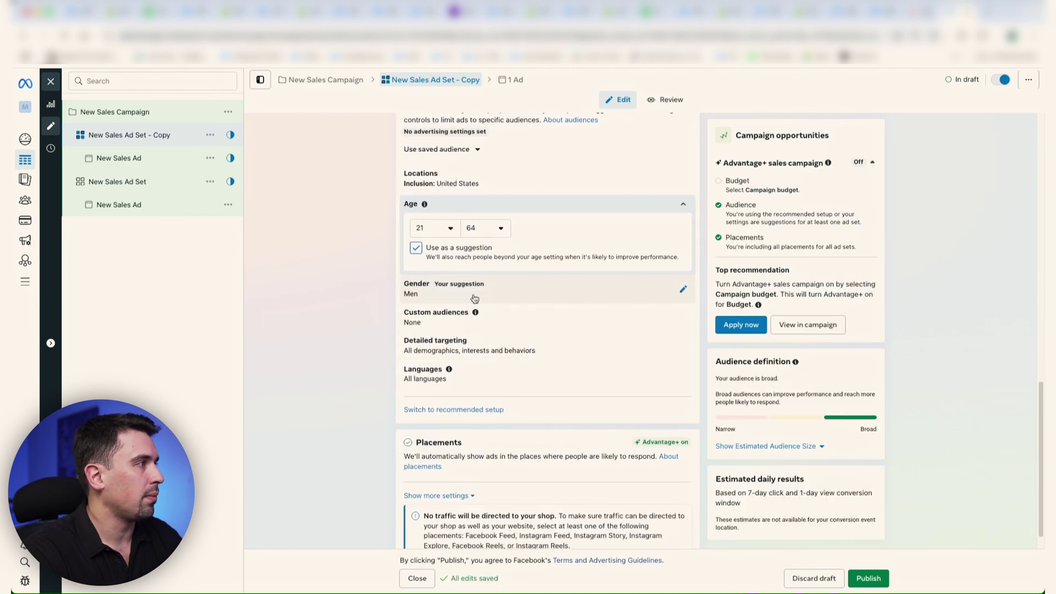
- Make the gender a strict limit, then switch targeting back to all genders
left_click(474, 300)
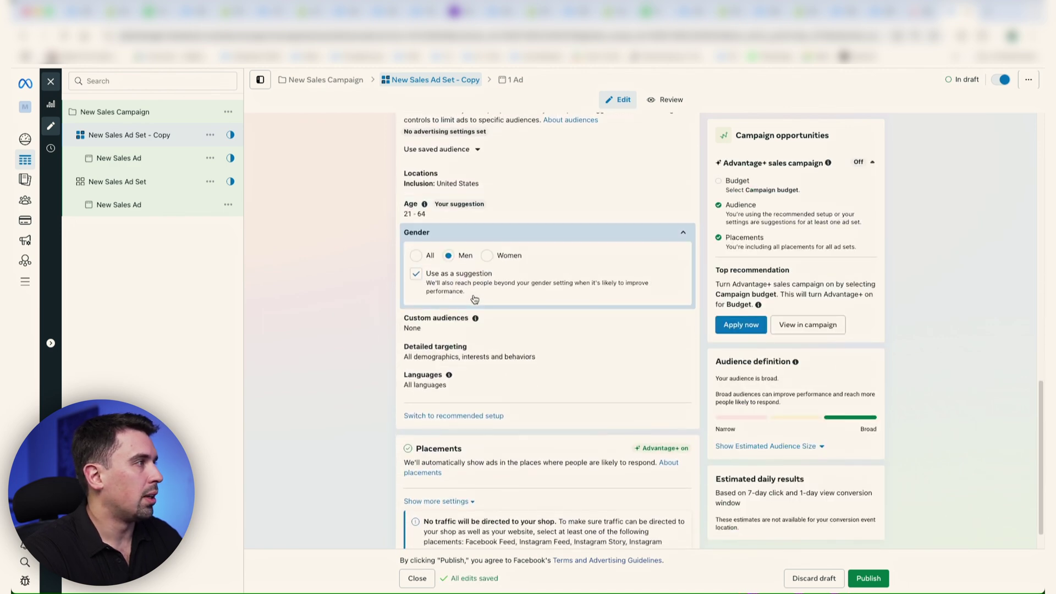
left_click(416, 275)
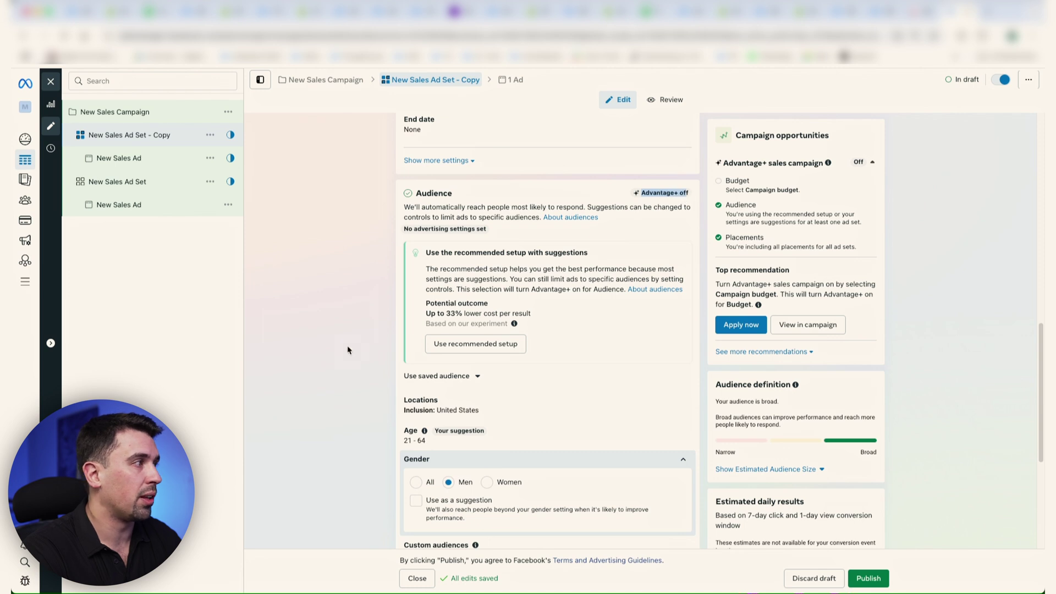
scroll(412, 380, "down", 1)
scroll(411, 380, "down", 3)
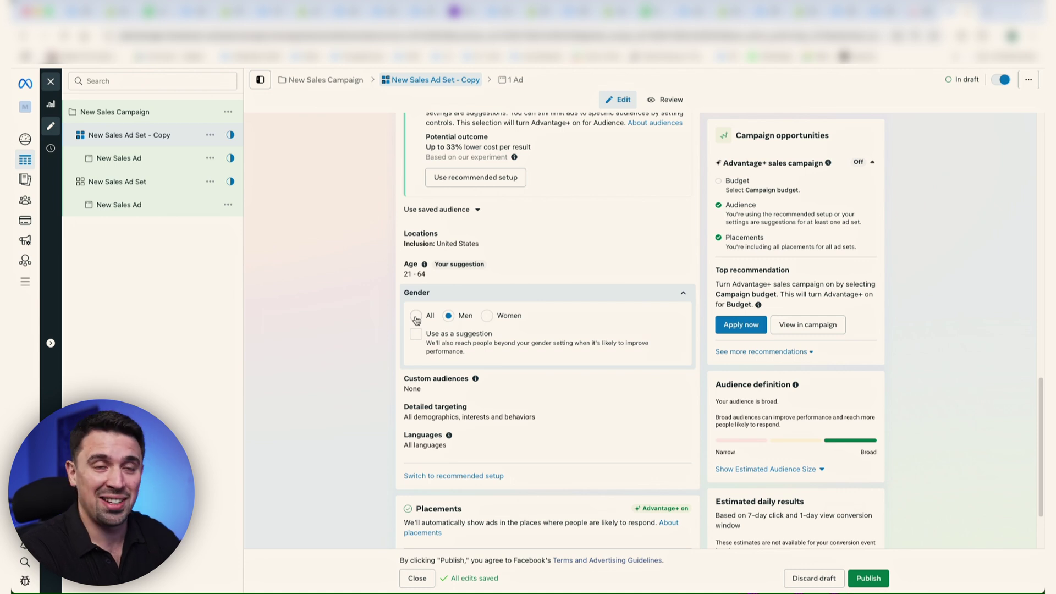
scroll(391, 329, "down", 2)
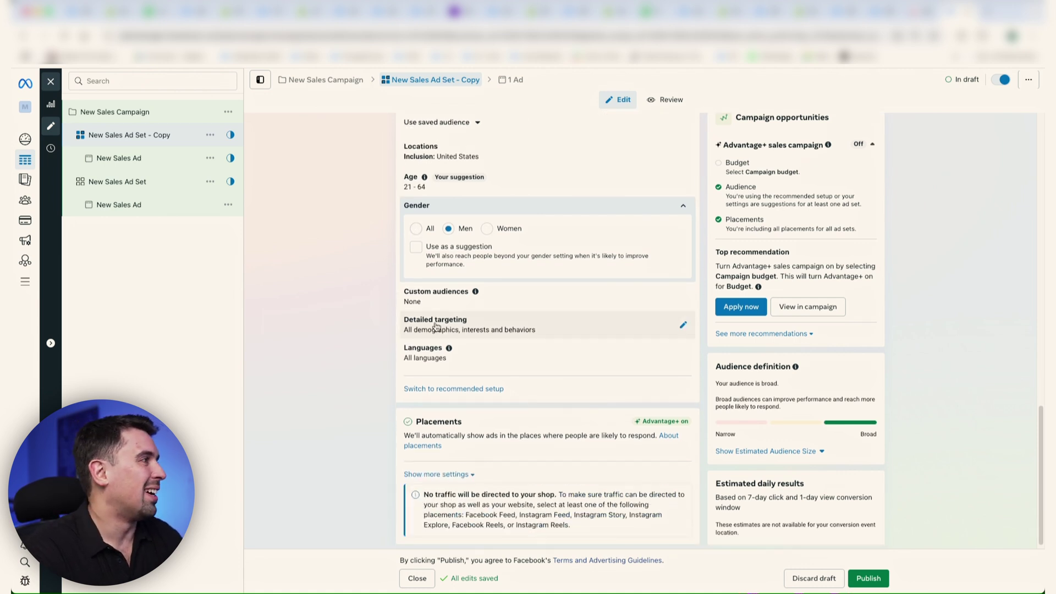
left_click(417, 229)
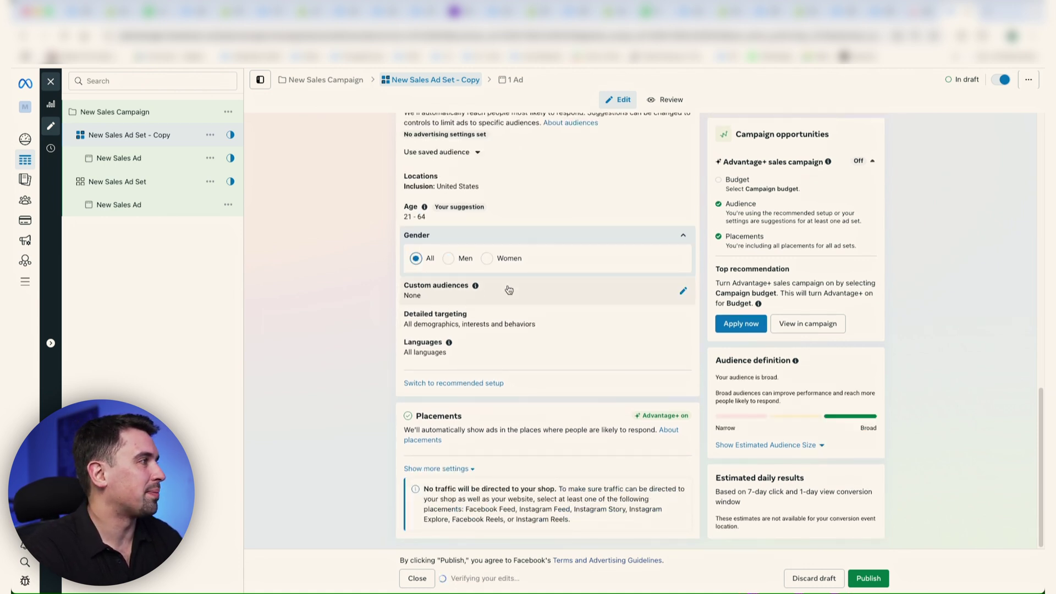
left_click(542, 297)
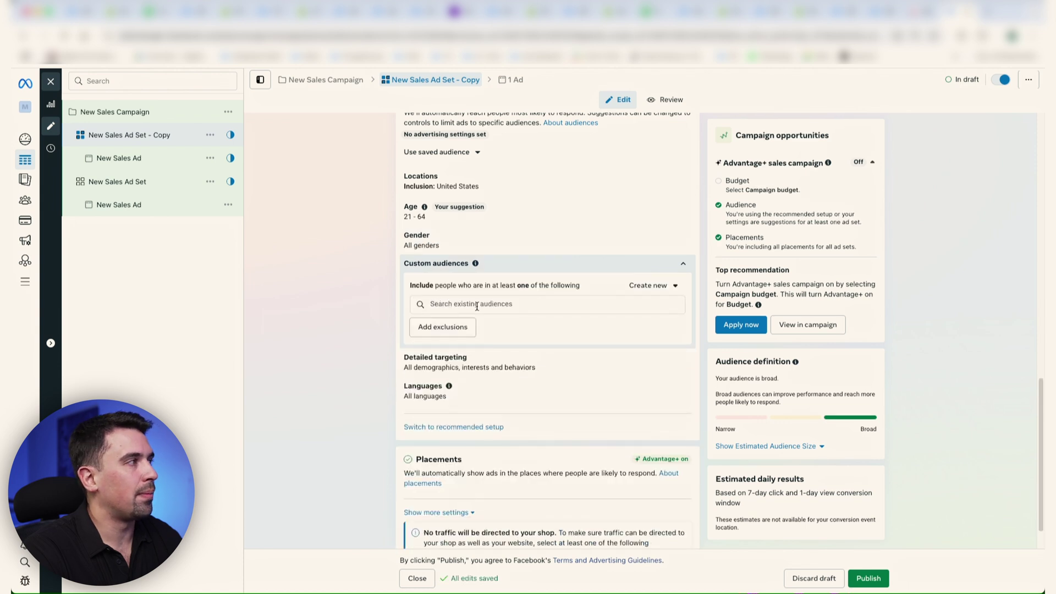
- Add custom audiences found by searching 'pu' and 'web', then require them strictly
left_click(478, 306)
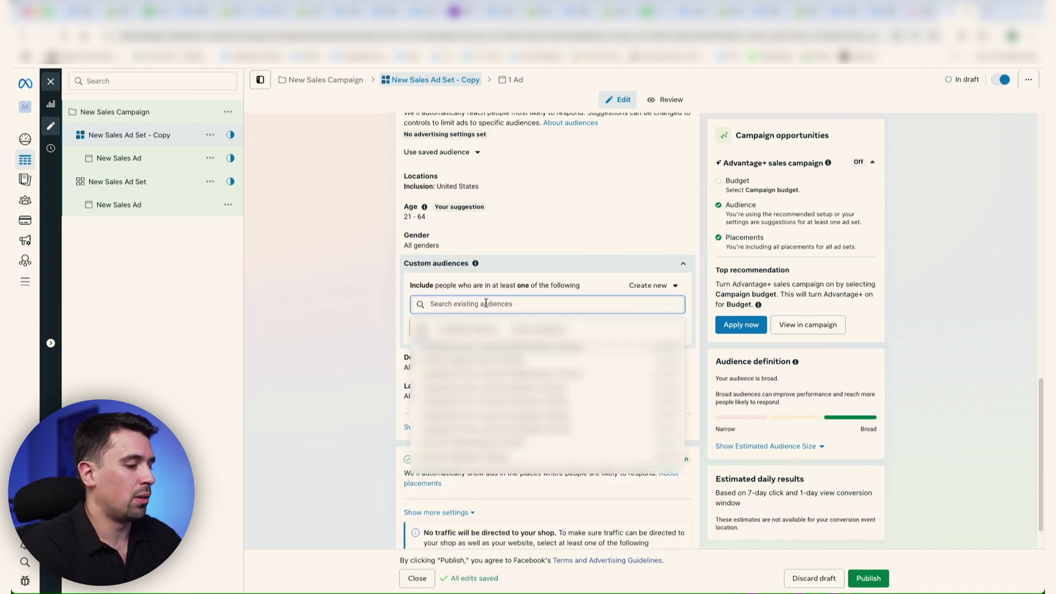
type("purch")
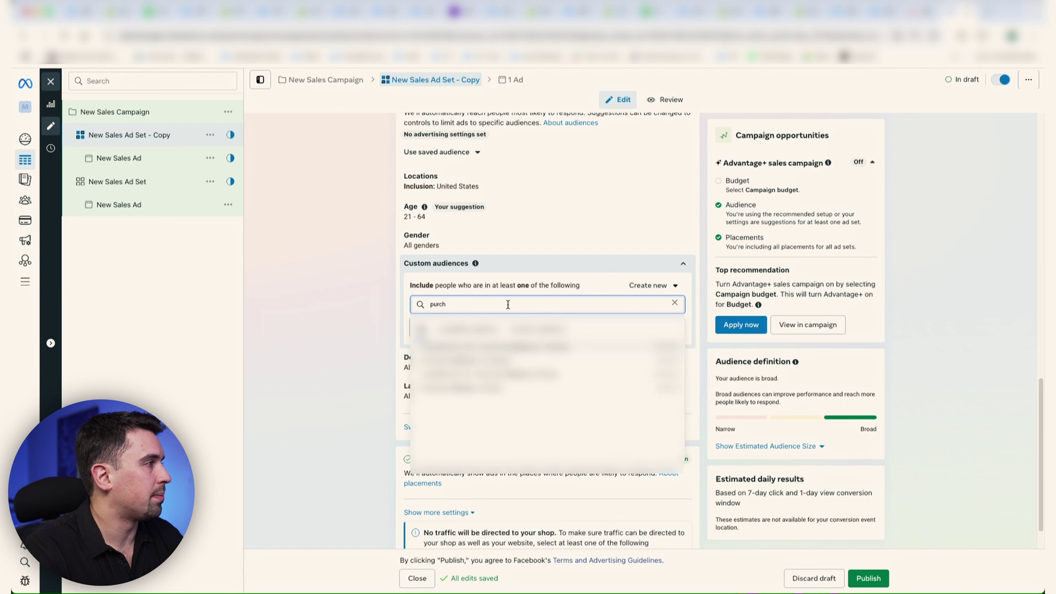
left_click(467, 329)
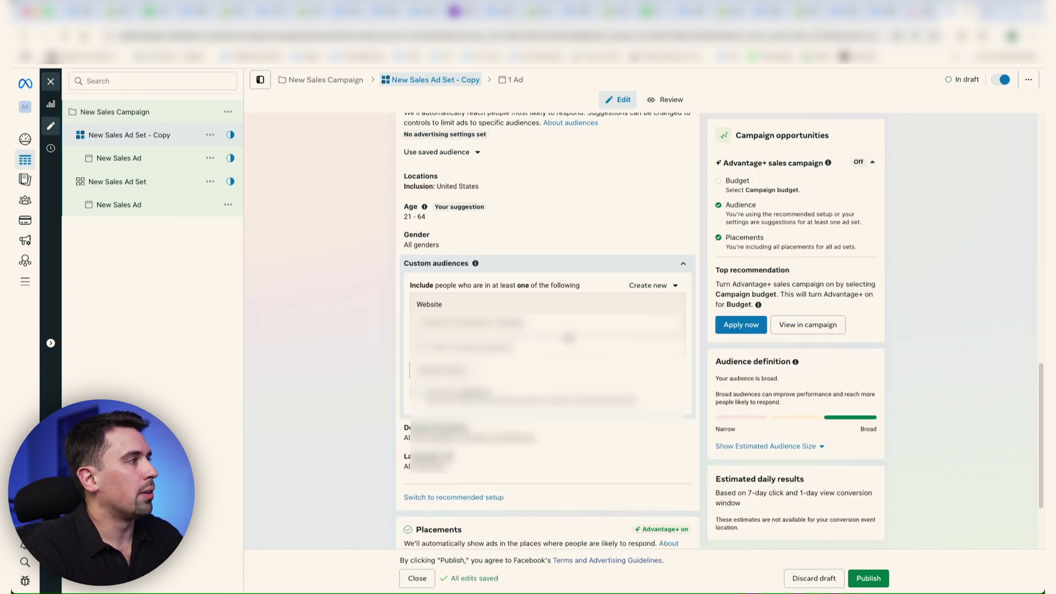
left_click(487, 337)
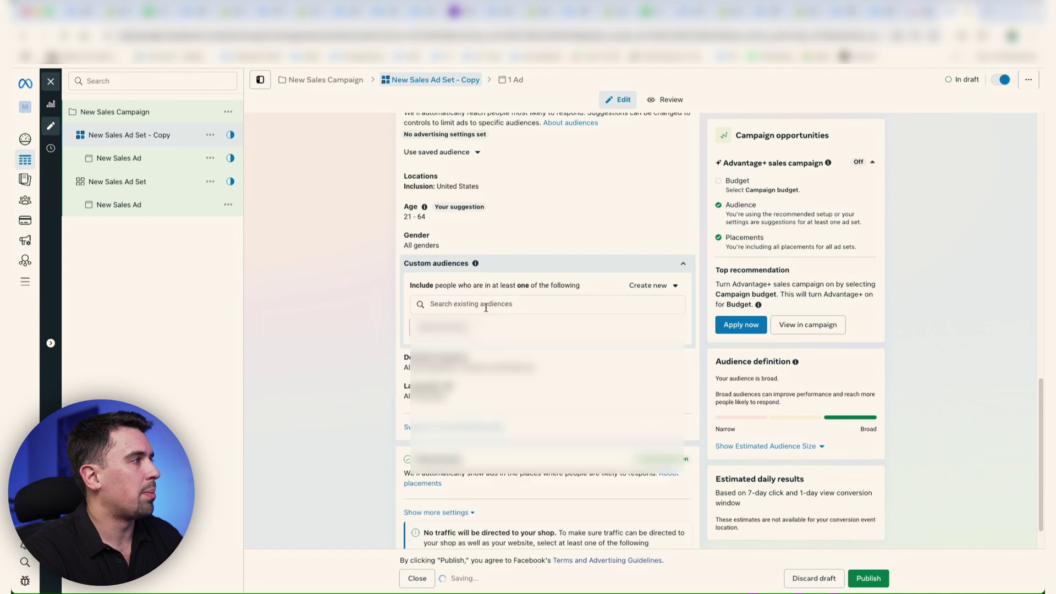
type("all websi")
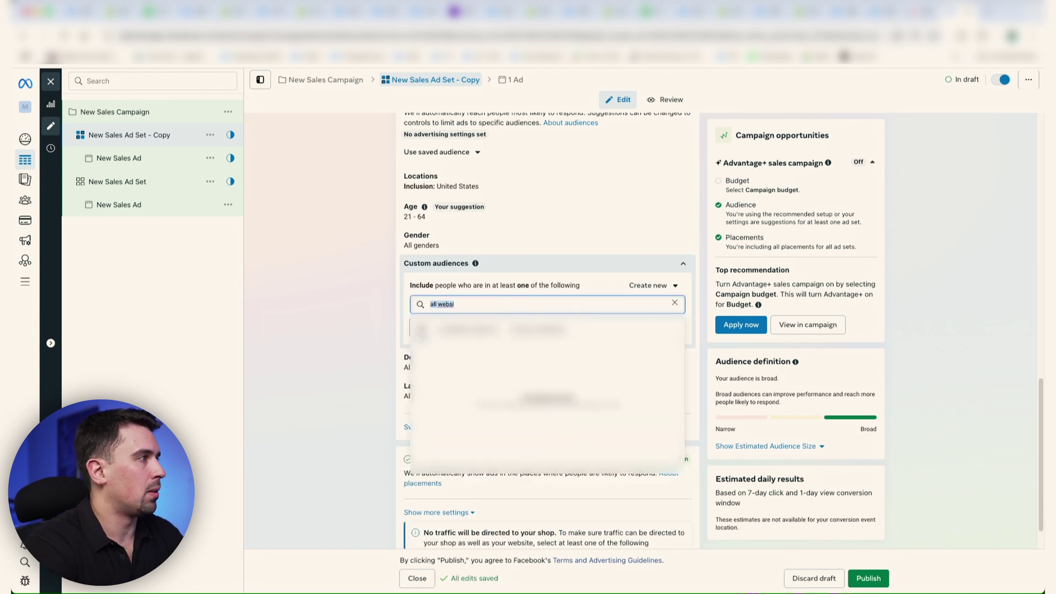
key("ctrl+a")
type("web")
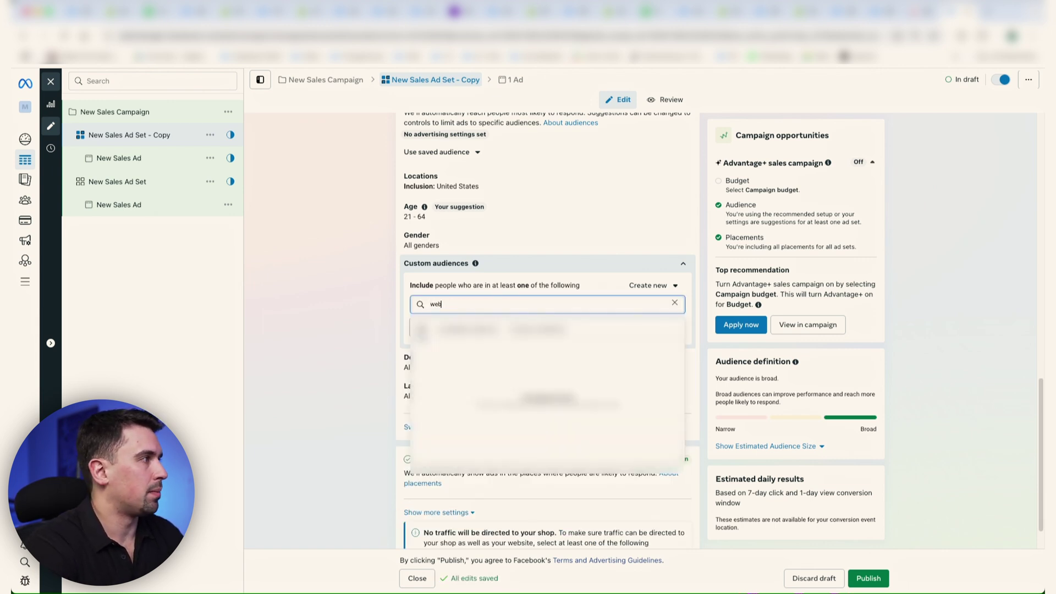
left_click(516, 364)
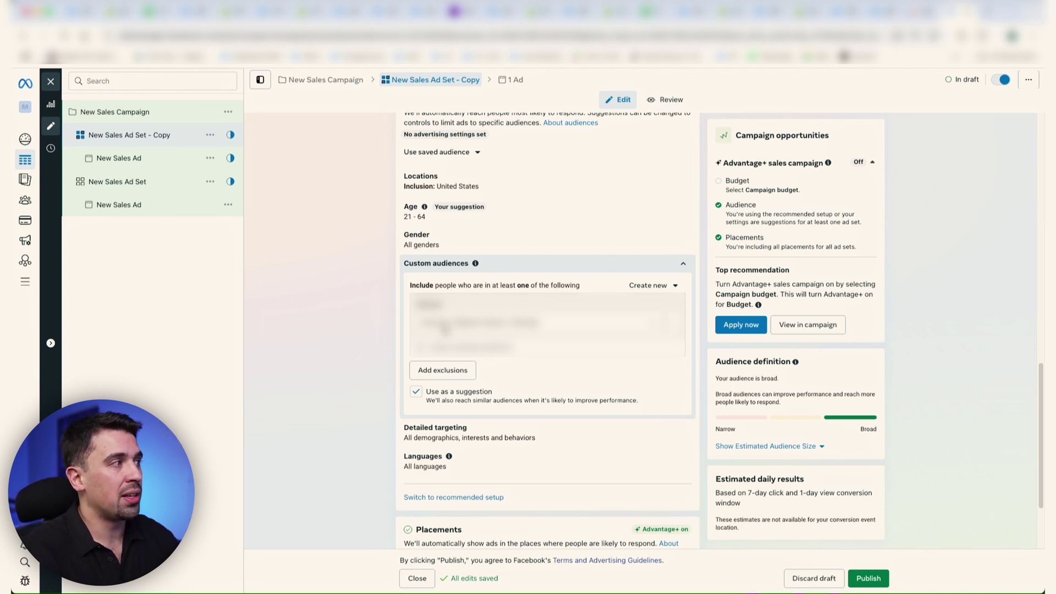
left_click(416, 394)
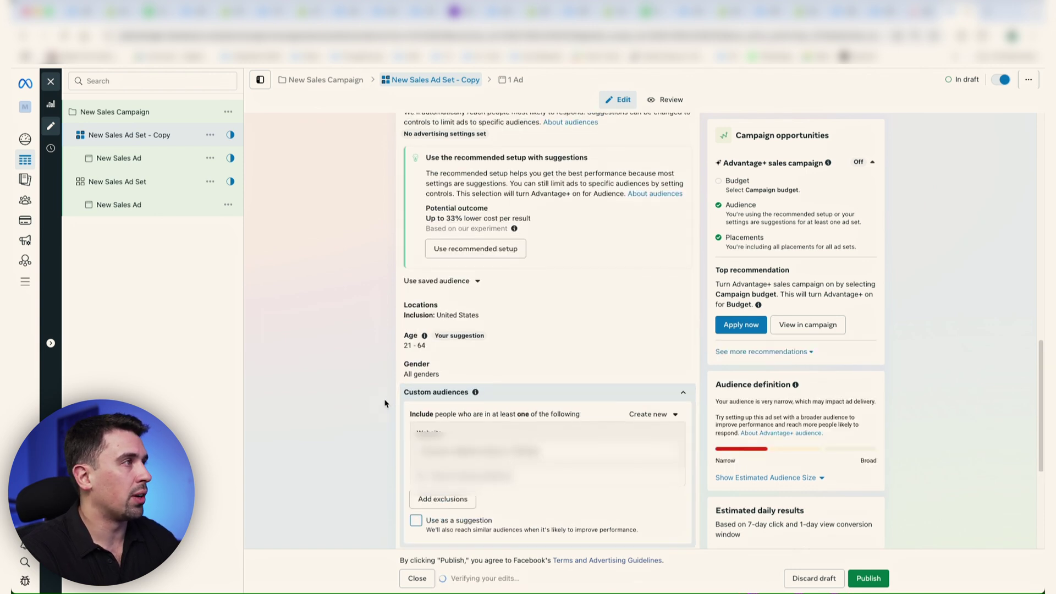
- Clear the custom audience search and include a second audience from the list
scroll(385, 404, "up", 1)
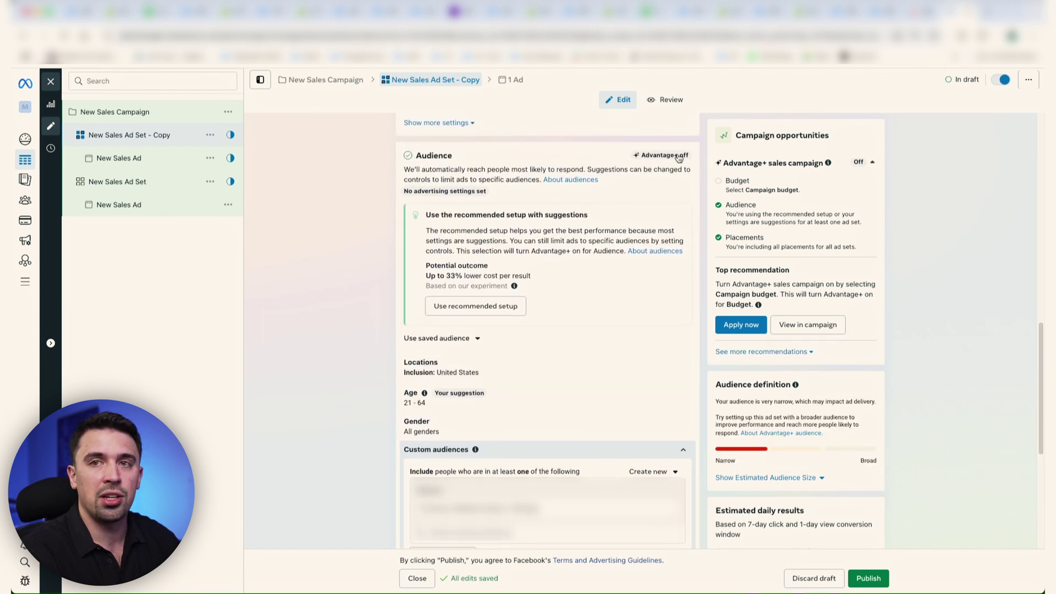
scroll(413, 330, "down", 4)
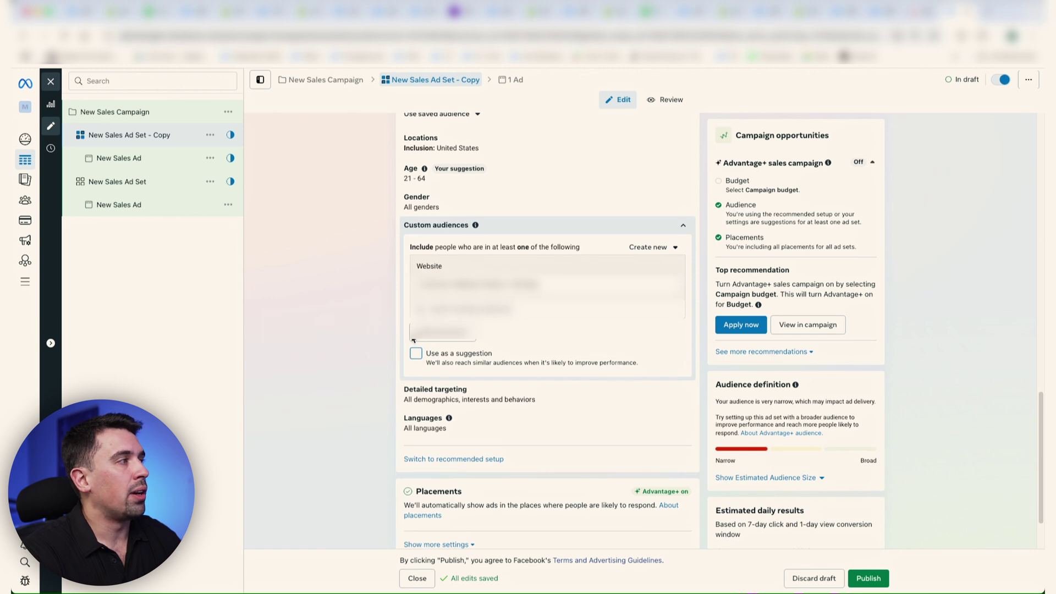
left_click(418, 333)
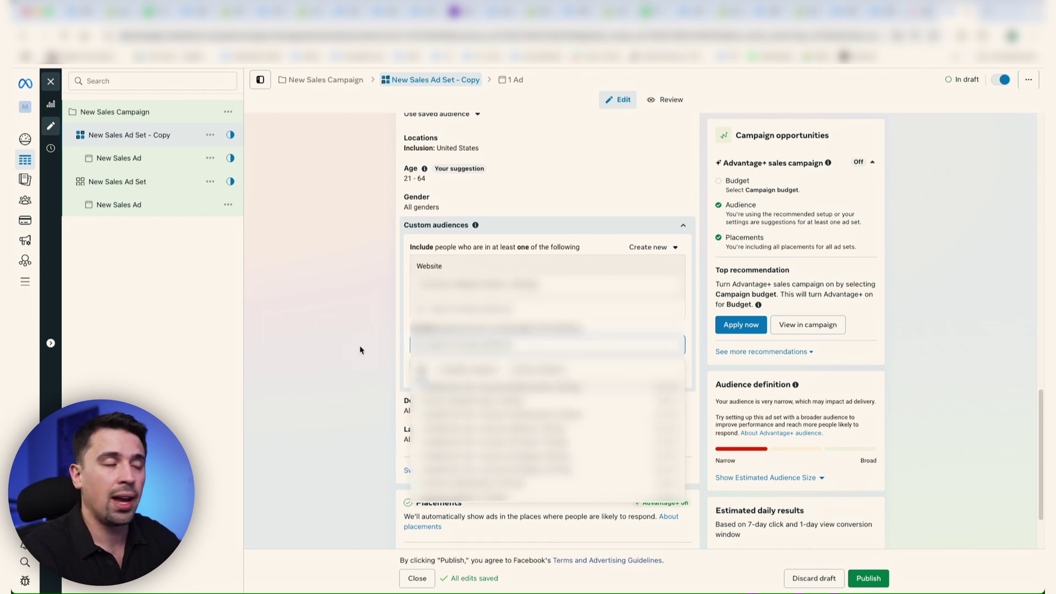
key("BackSpace")
key("BackSpace")
key("BackSpace")
key("BackSpace")
key("BackSpace")
key("BackSpace")
key("BackSpace")
key("BackSpace")
key("BackSpace")
key("BackSpace")
key("BackSpace")
key("BackSpace")
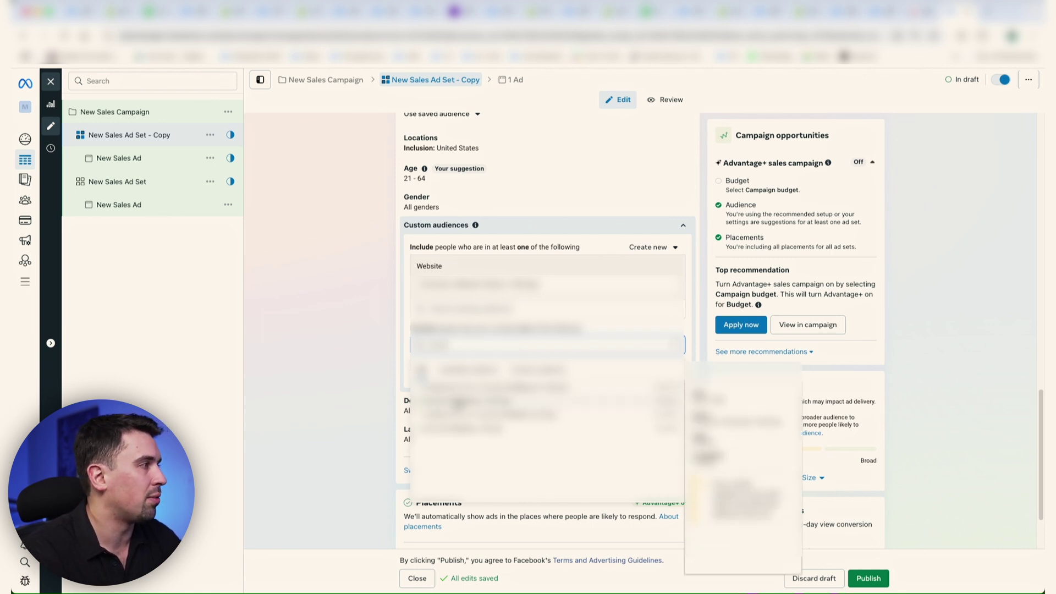
left_click(458, 402)
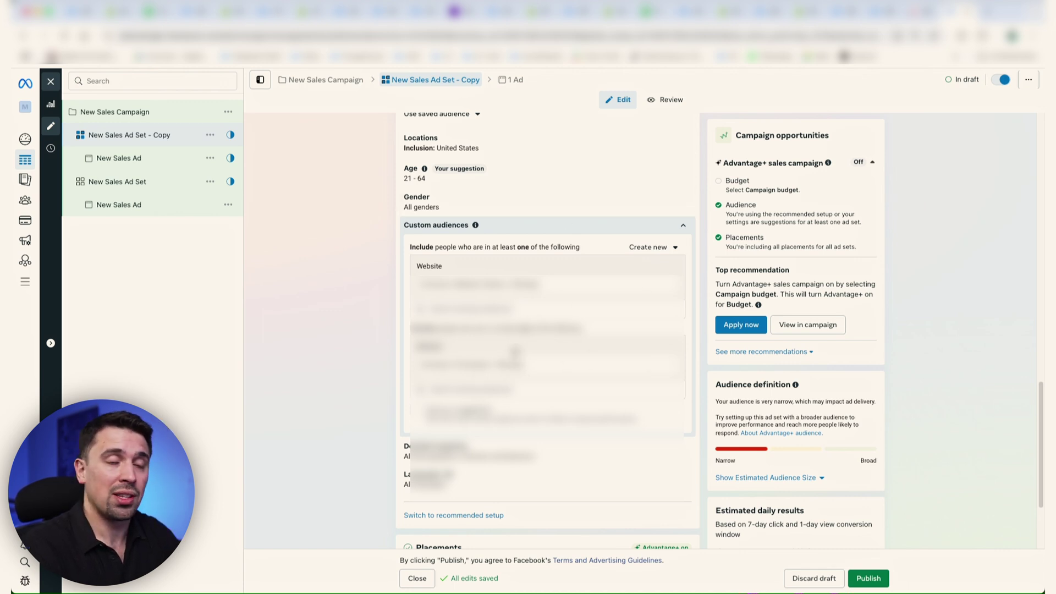
scroll(550, 357, "up", 1)
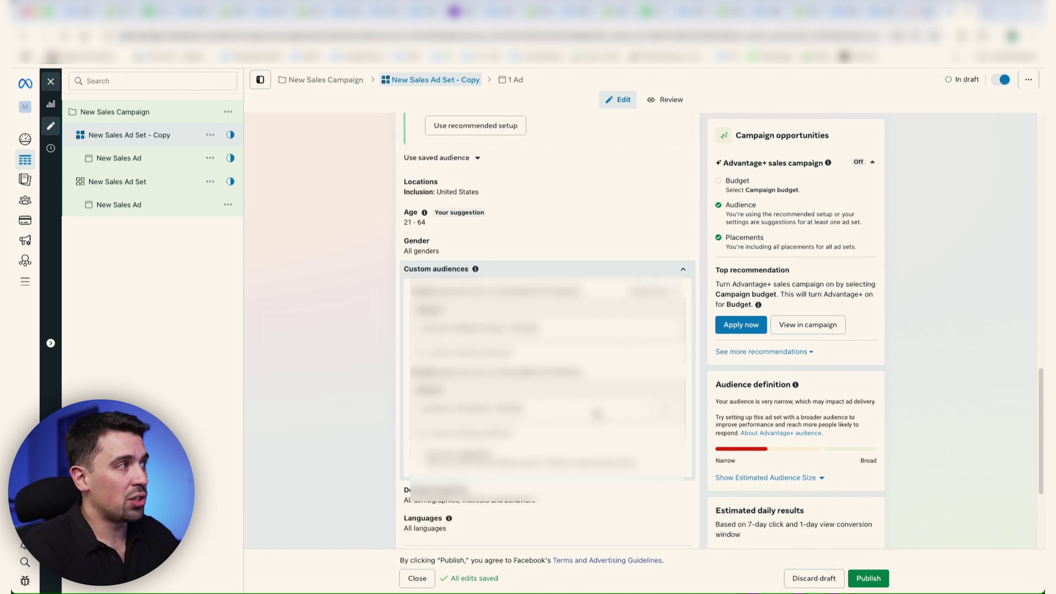
- Make the 21–64 age range a strict limit by unchecking 'Use as a suggestion'
scroll(597, 413, "up", 2)
scroll(416, 297, "down", 2)
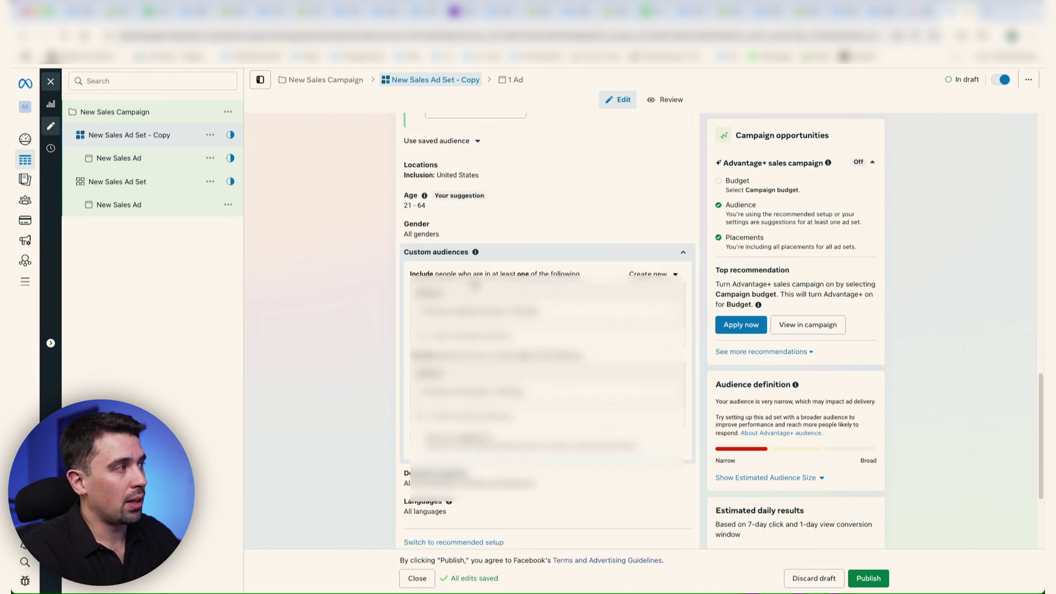
scroll(479, 299, "down", 2)
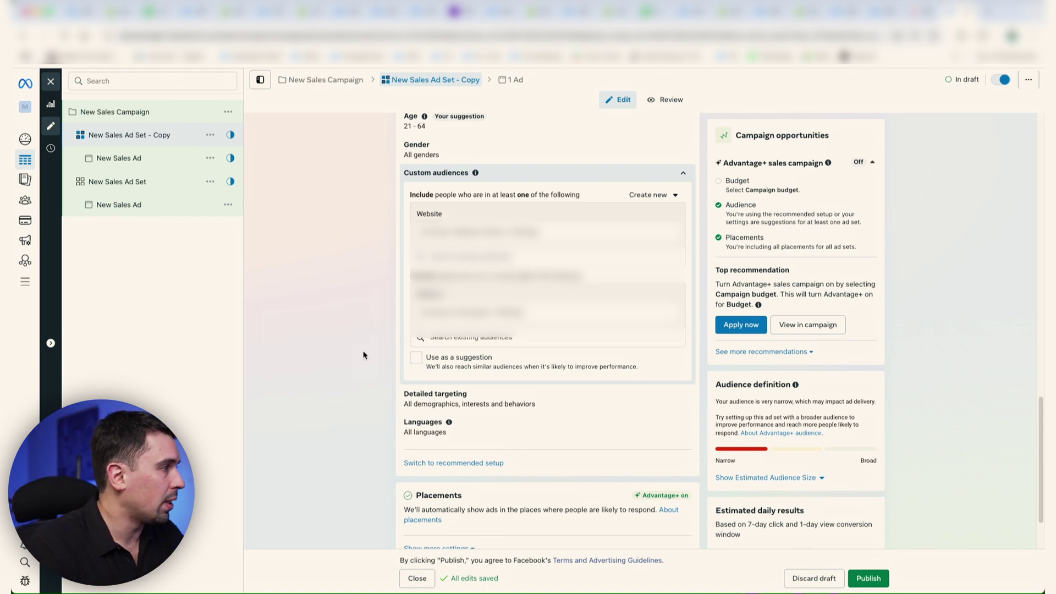
scroll(354, 340, "down", 1)
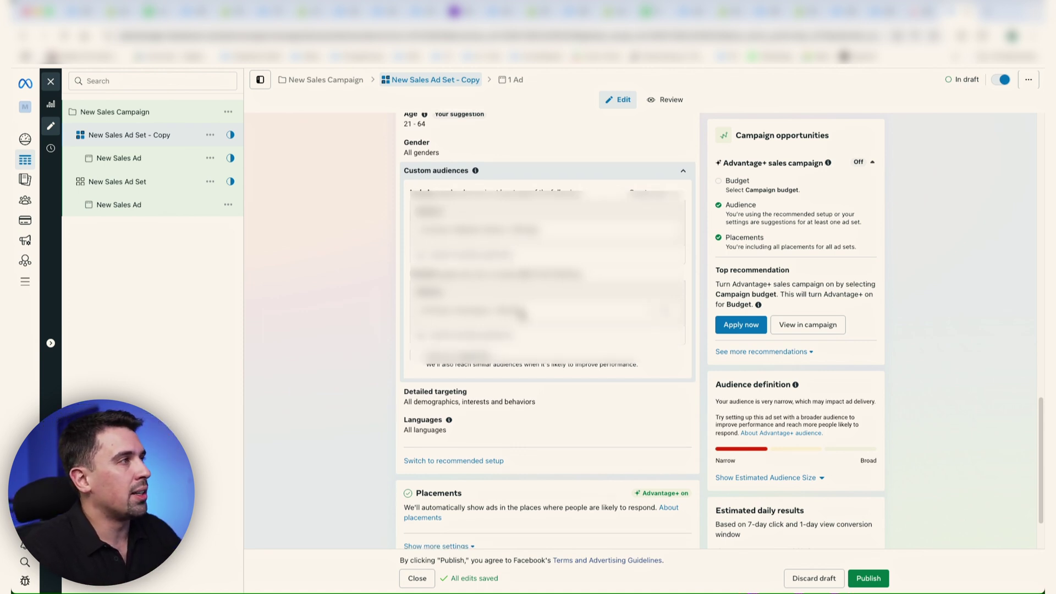
scroll(539, 302, "up", 5)
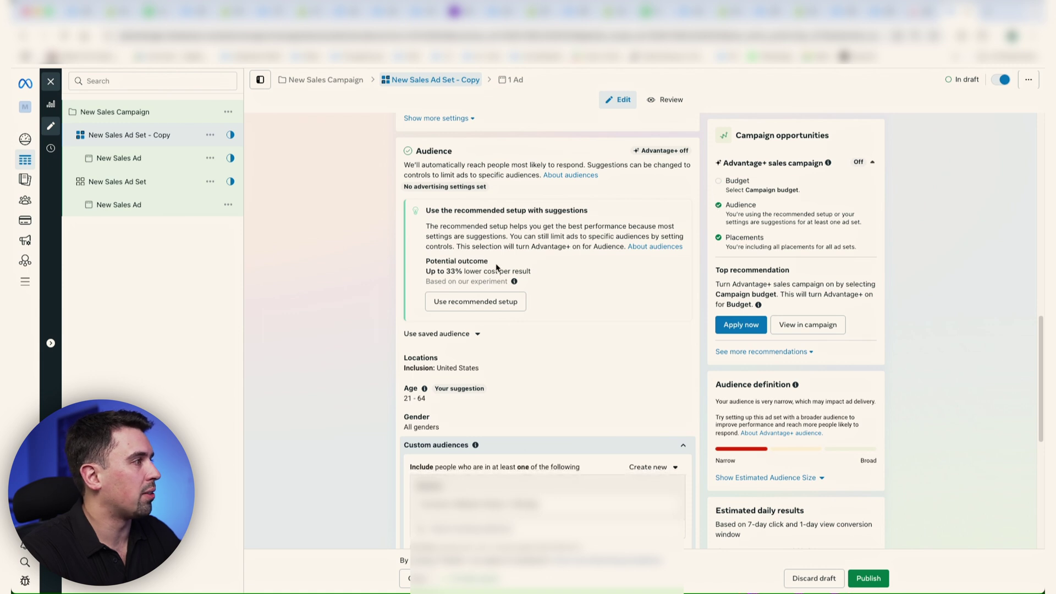
scroll(497, 268, "down", 2)
left_click(440, 284)
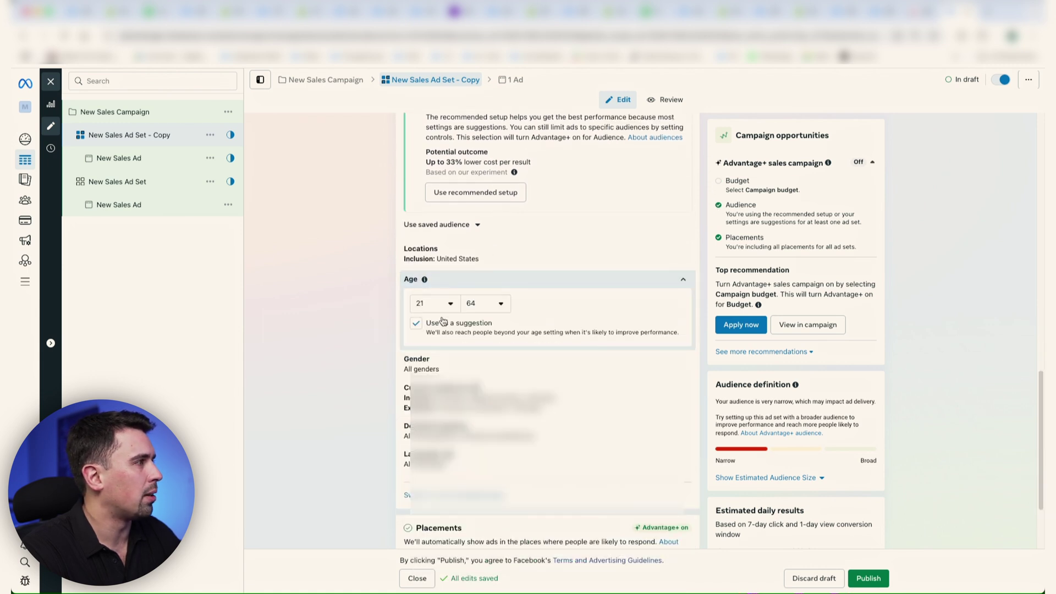
left_click(443, 322)
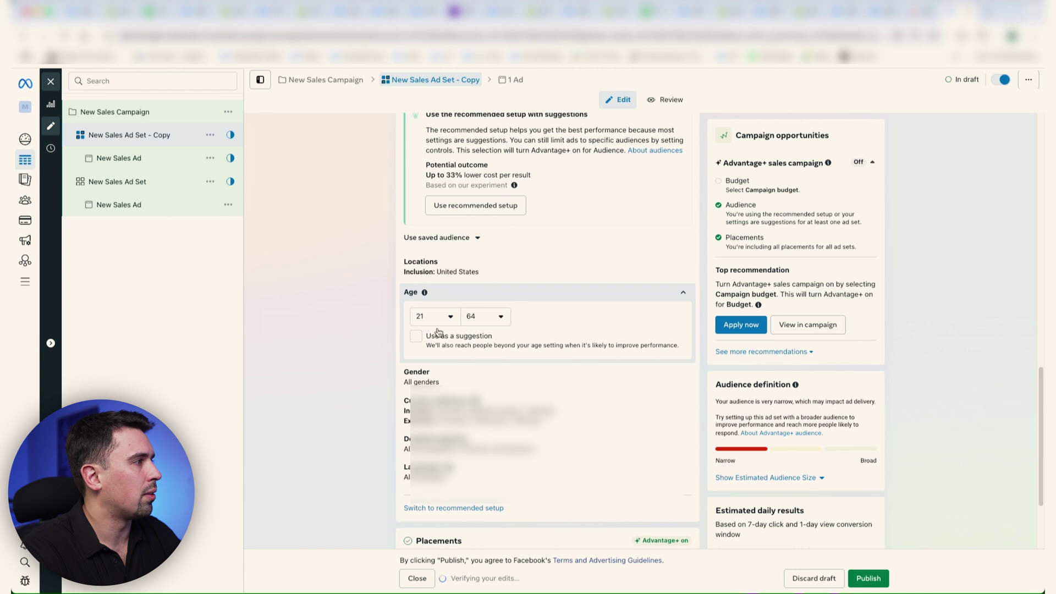
- Try men-only gender, set it back to all, and highlight the Advantage+ audience off notice
scroll(438, 333, "down", 2)
left_click(435, 283)
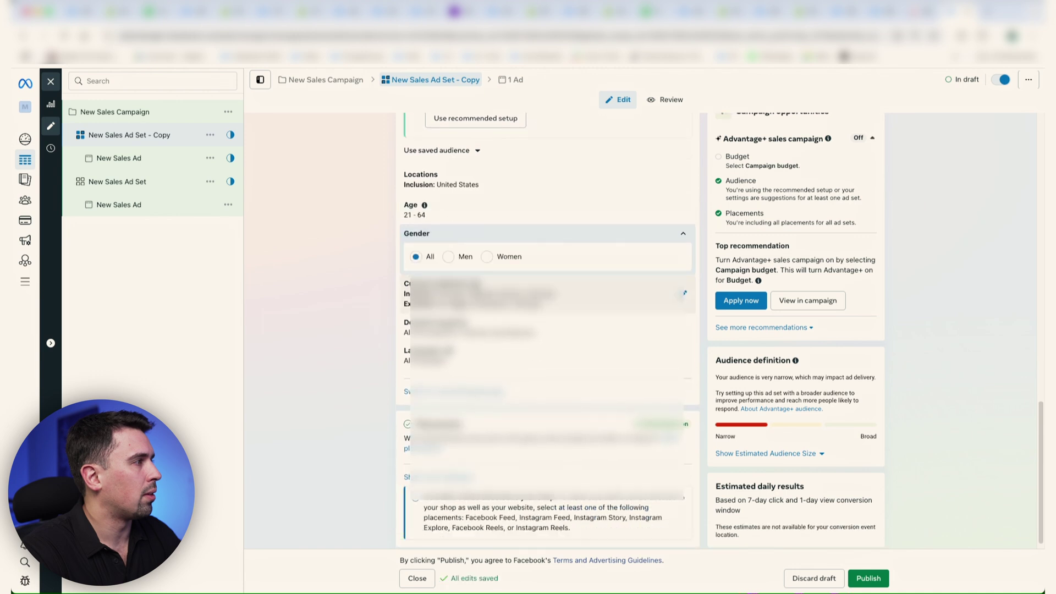
left_click(449, 257)
scroll(528, 275, "up", 1)
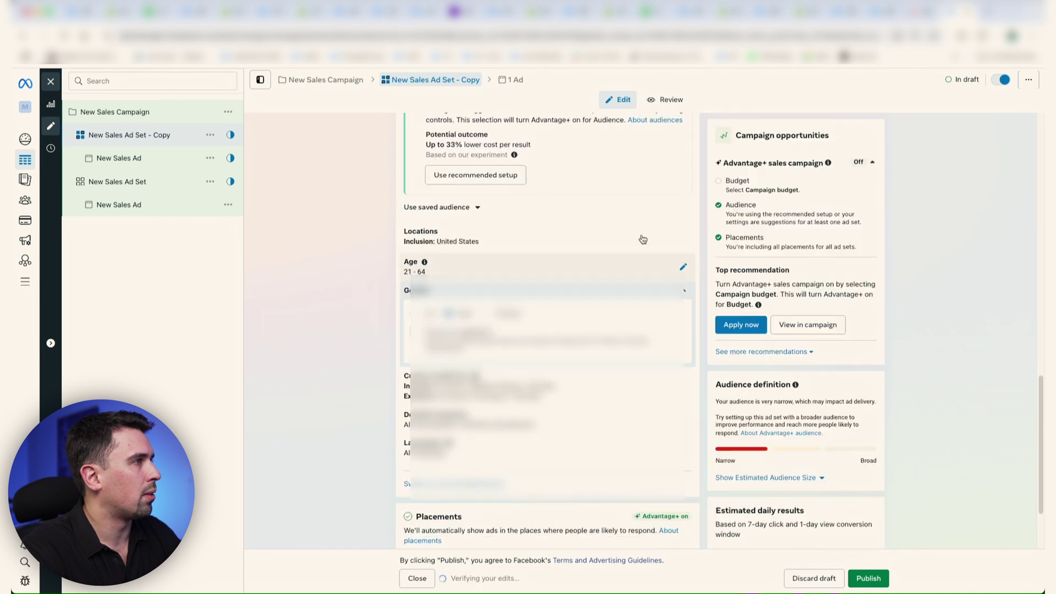
double_click(740, 204)
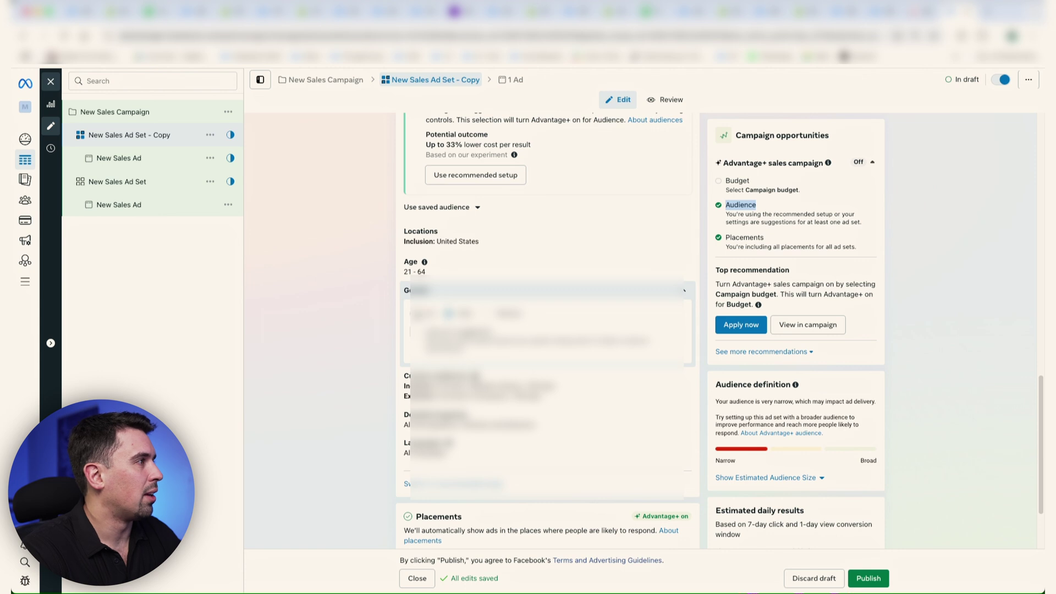
left_click(417, 311)
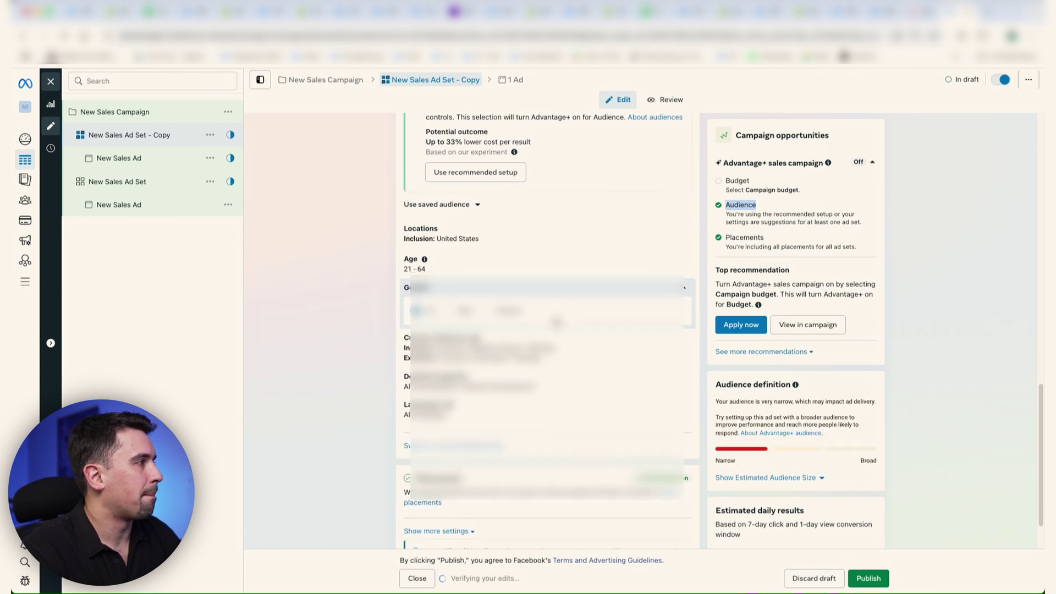
scroll(636, 217, "up", 3)
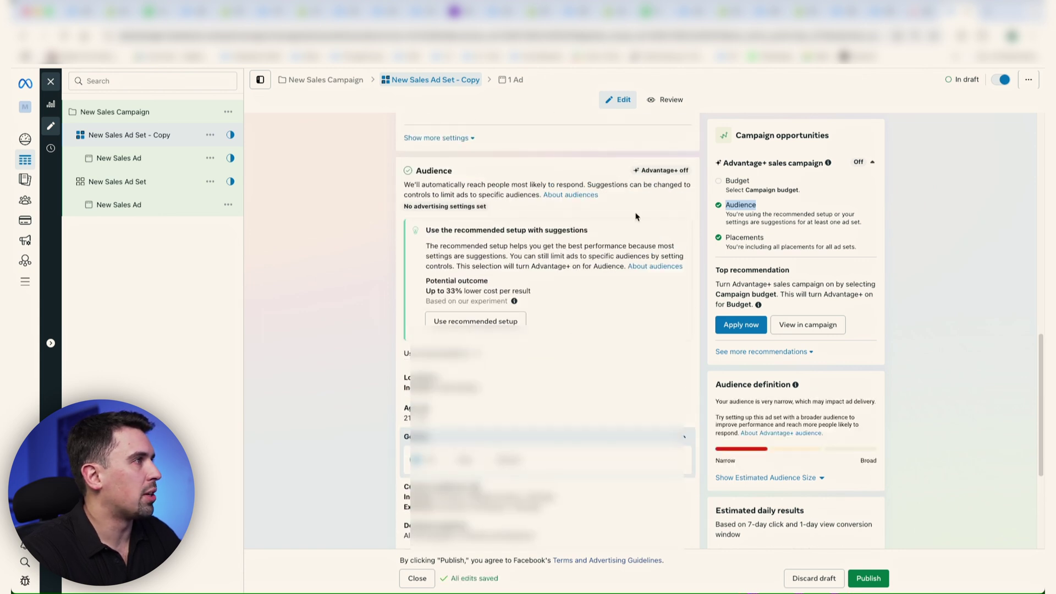
left_click_drag(637, 170, 691, 171)
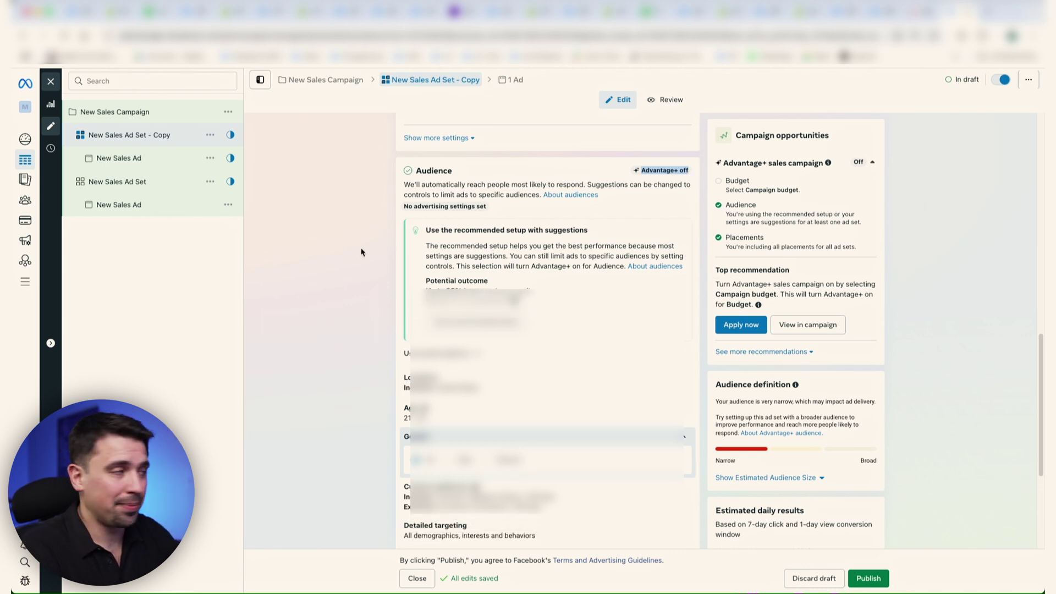
left_click(357, 292)
scroll(360, 295, "down", 4)
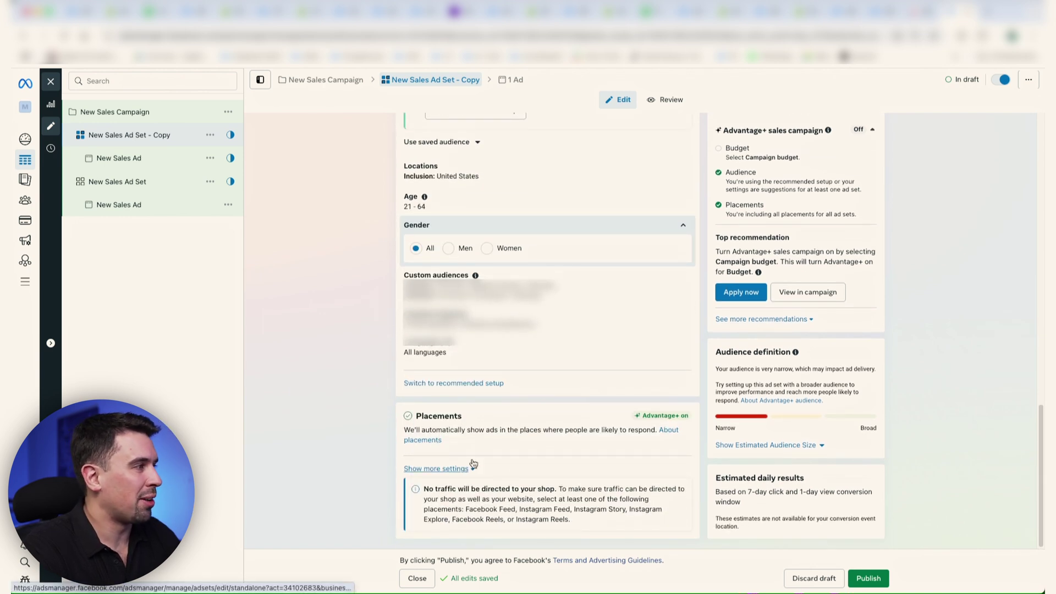
- Drop Instagram from the ad set's platforms, turning Advantage+ placements off, and review placement controls
left_click(471, 467)
scroll(370, 391, "down", 3)
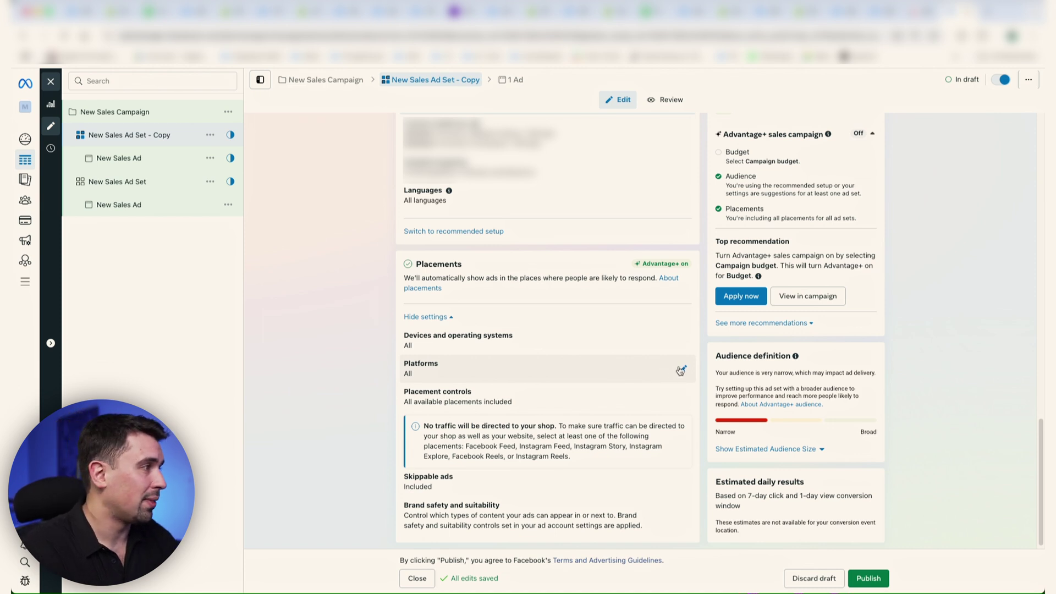
left_click(683, 371)
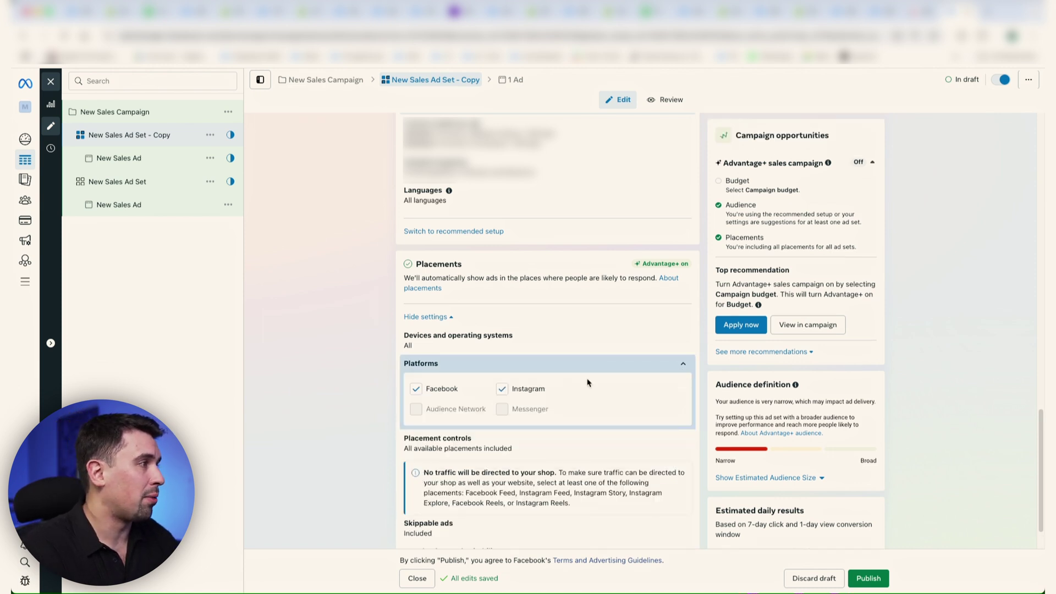
left_click(501, 388)
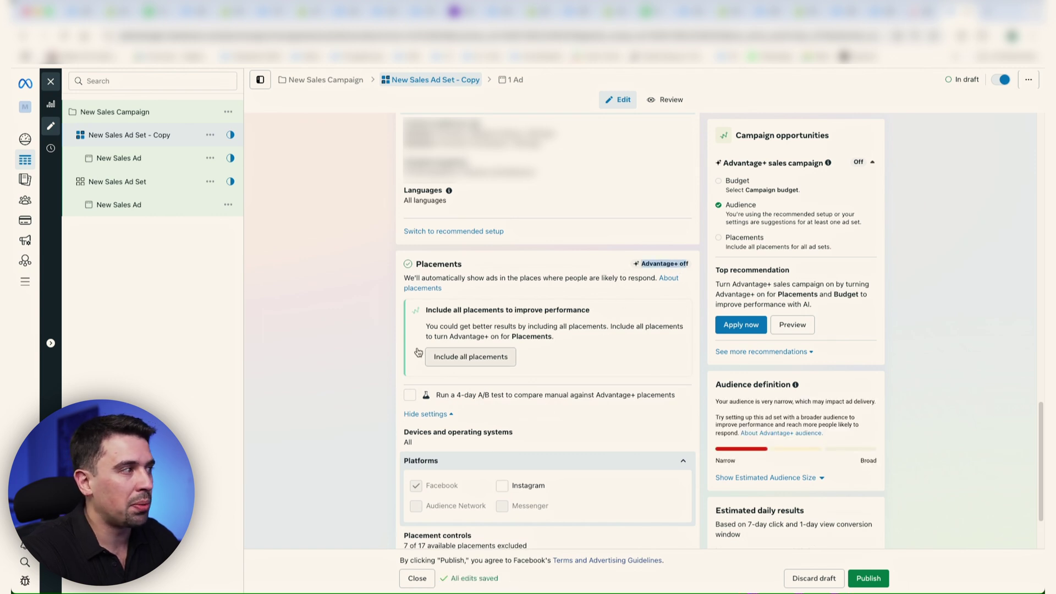
scroll(449, 410, "down", 2)
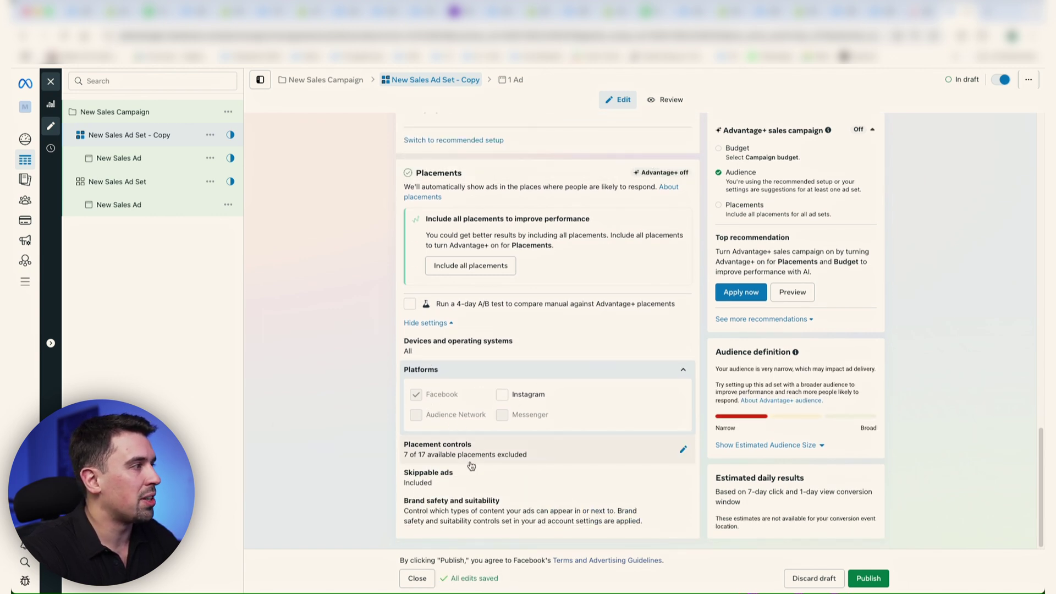
left_click(684, 450)
scroll(452, 388, "down", 5)
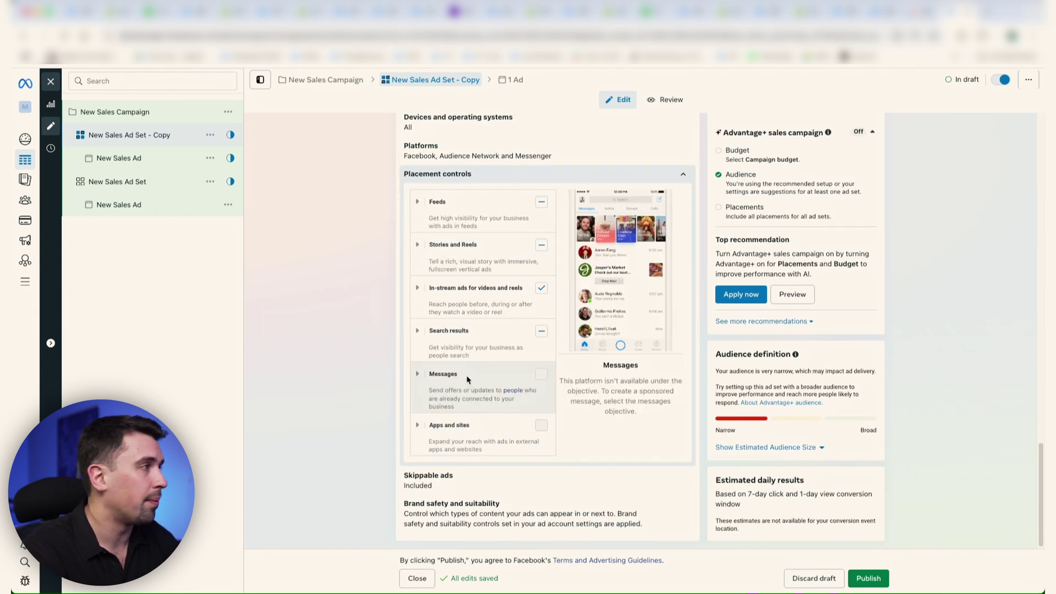
scroll(396, 328, "up", 5)
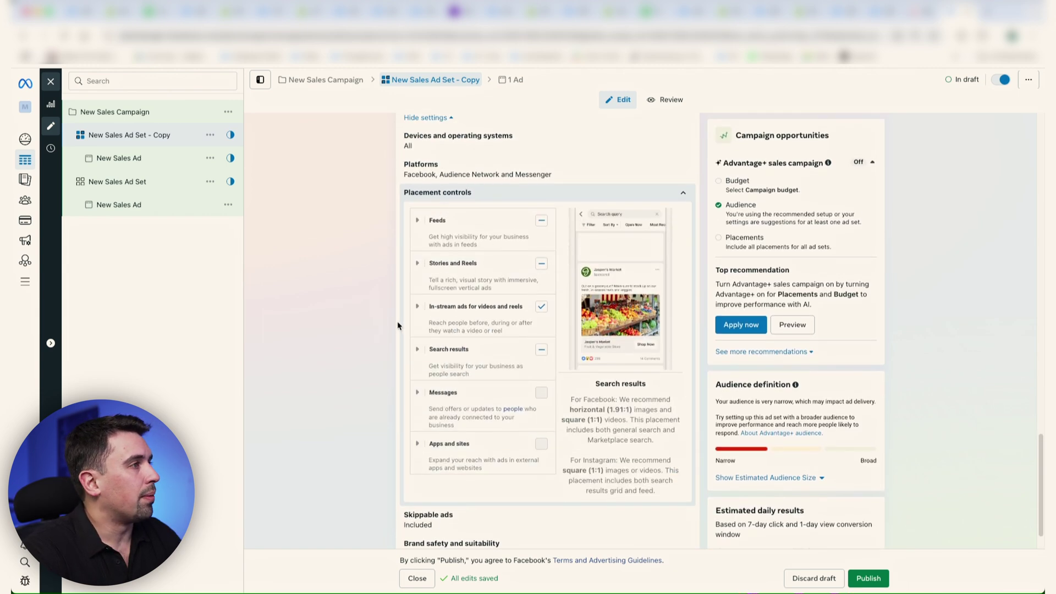
scroll(384, 325, "up", 10)
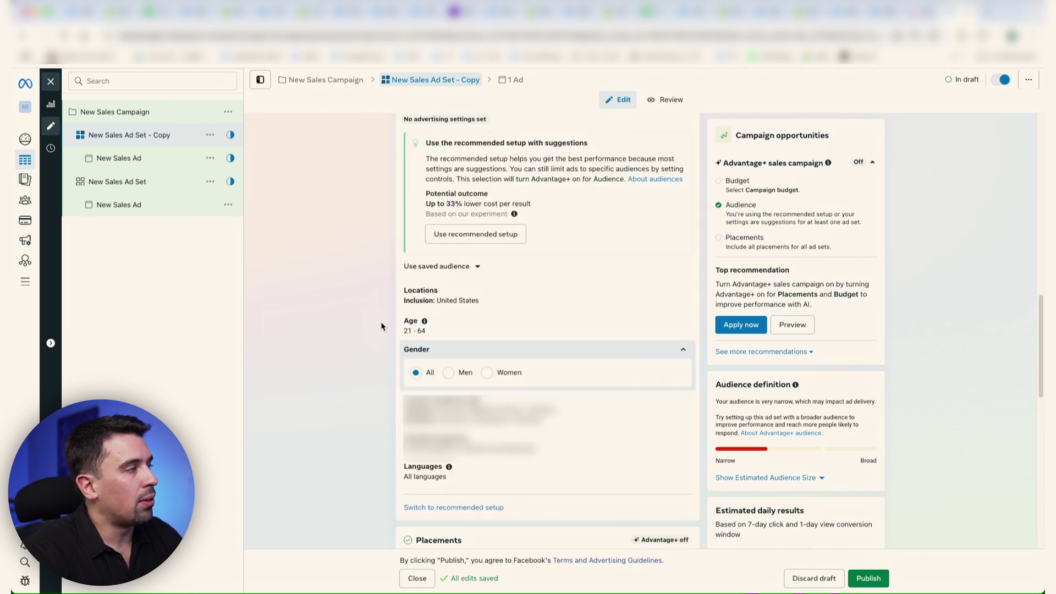
- Select the original New Sales Ad Set and bring up its actions menu to delete it
scroll(319, 309, "up", 12)
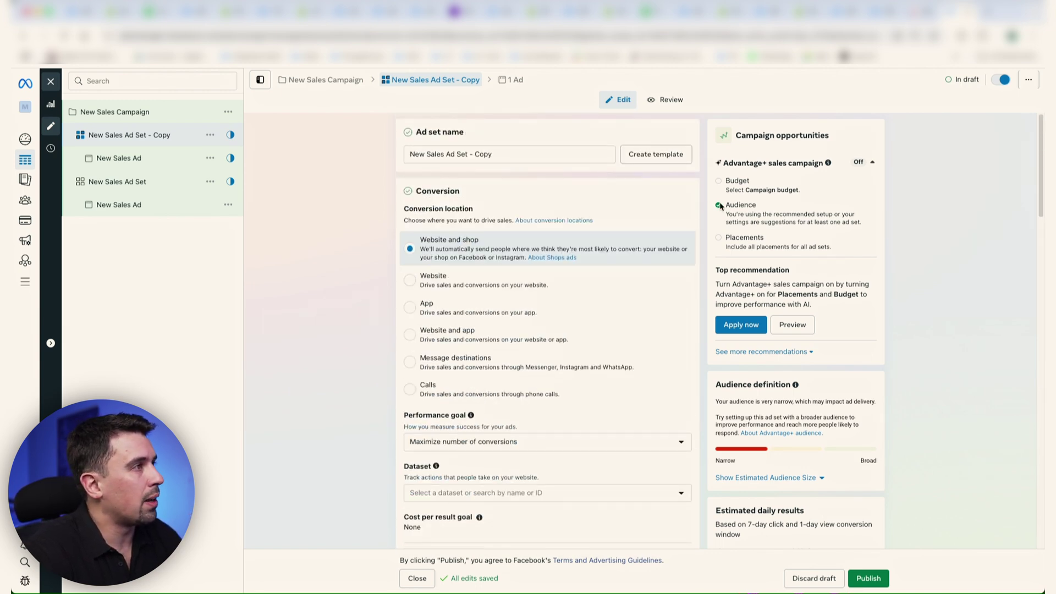
left_click_drag(792, 215, 719, 202)
left_click(737, 213)
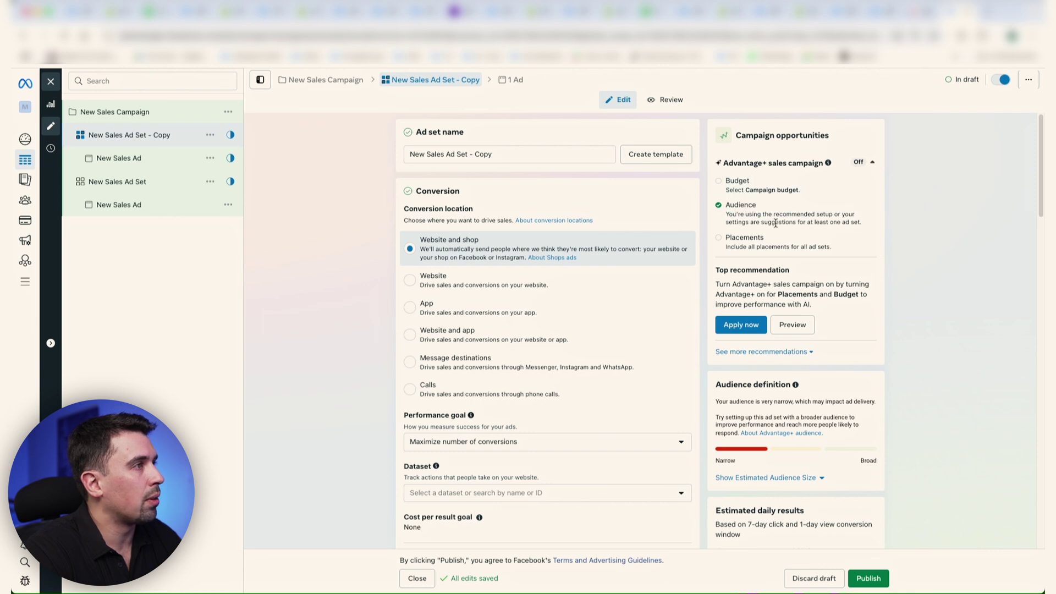
left_click_drag(853, 222, 715, 202)
left_click(715, 202)
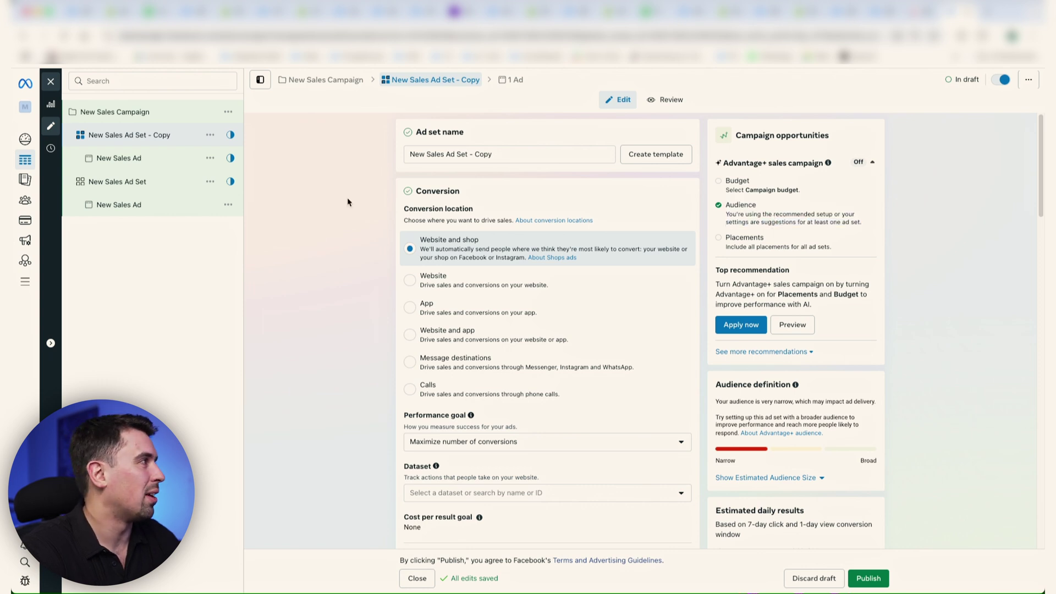
left_click(154, 184)
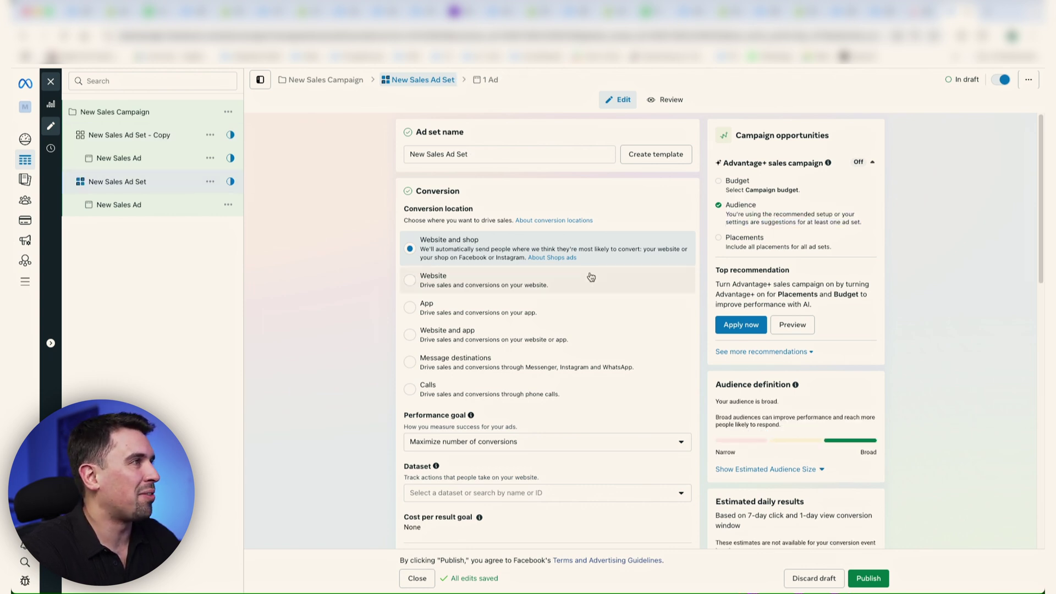
left_click(210, 181)
- Delete New Sales Ad Set after reading the permanent-deletion and ad set budget warnings
left_click(244, 296)
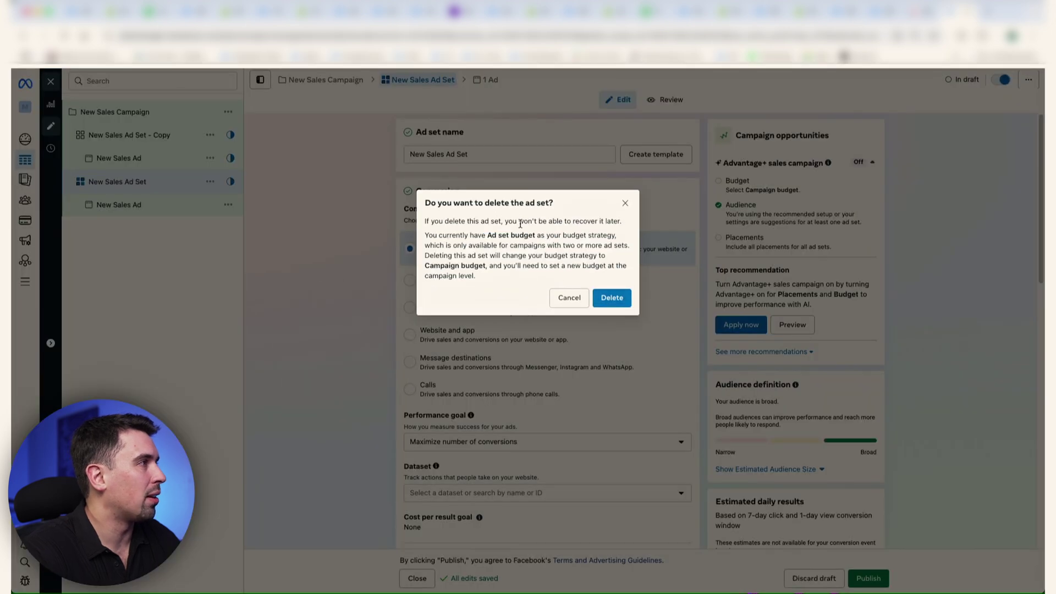
left_click_drag(507, 223, 597, 233)
left_click(534, 254)
left_click_drag(486, 236, 534, 236)
left_click(553, 238)
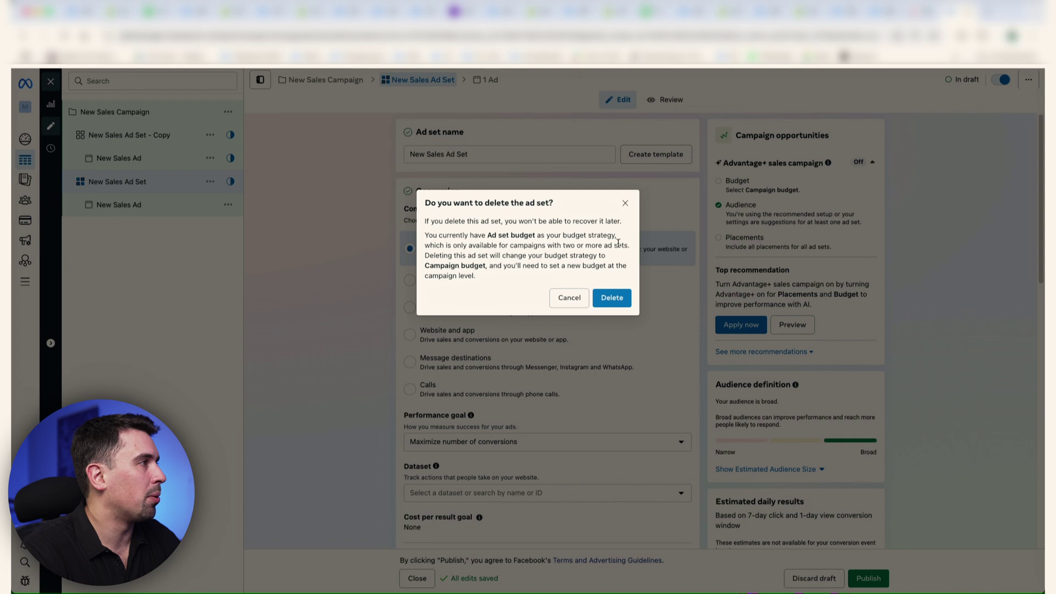
left_click(613, 300)
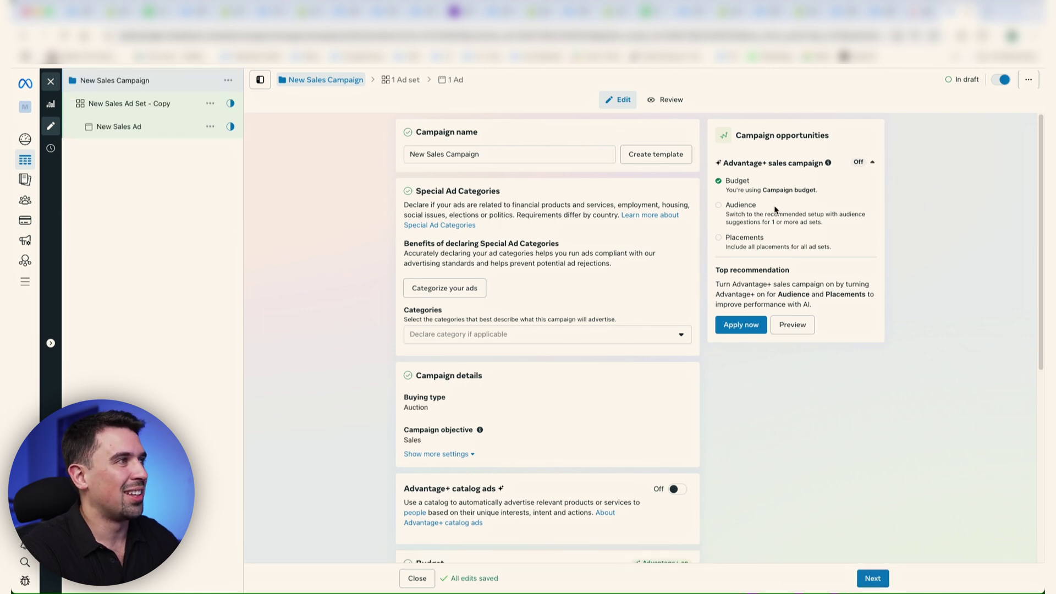
- Check the campaign's budget strategy options, then open the New Sales Ad Set - Copy actions menu
double_click(736, 205)
left_click_drag(790, 233, 750, 219)
left_click(778, 206)
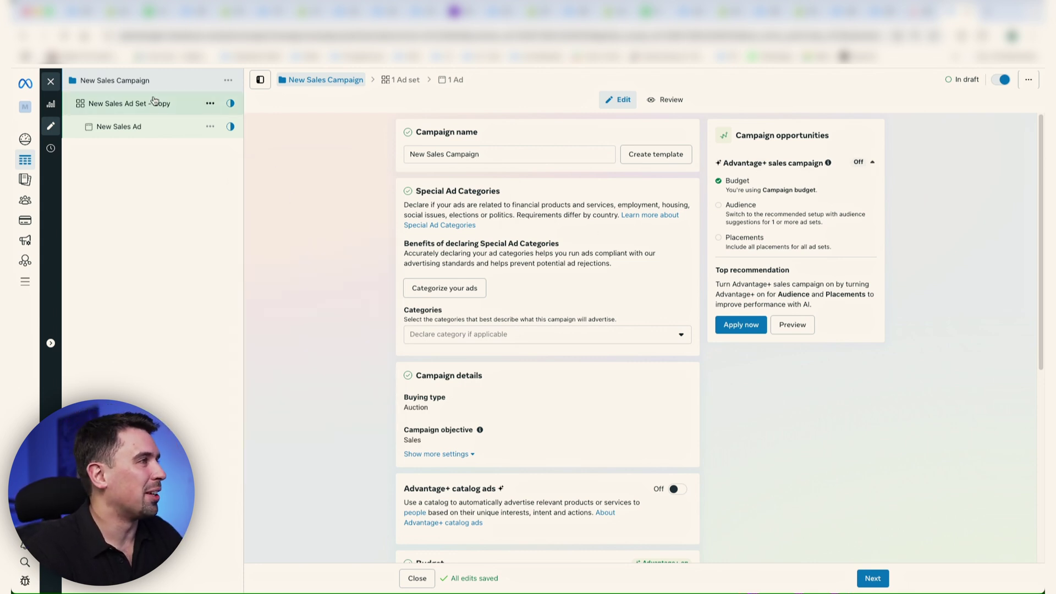
scroll(363, 280, "down", 5)
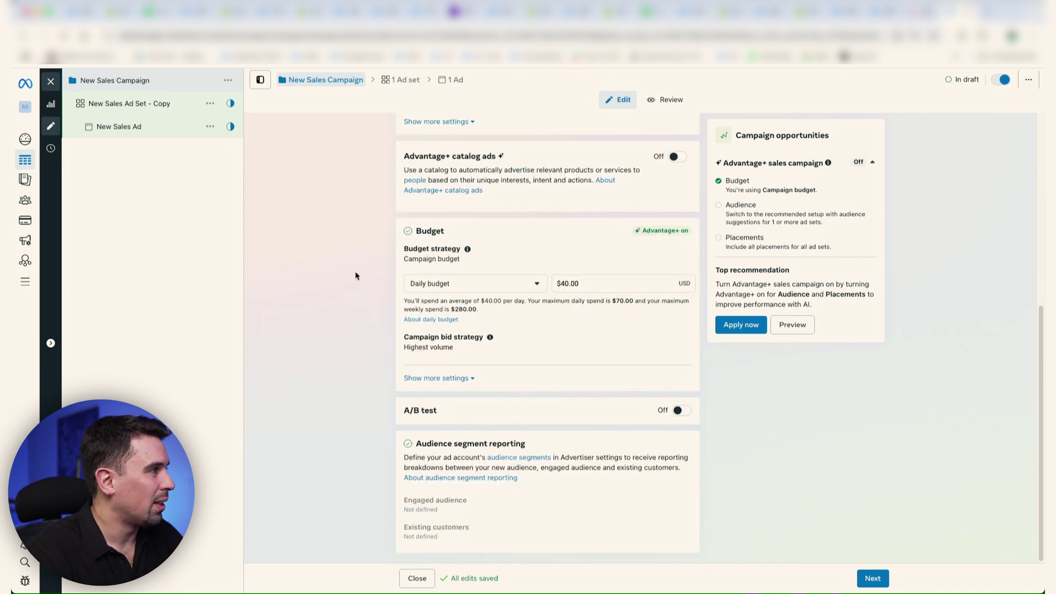
left_click(685, 256)
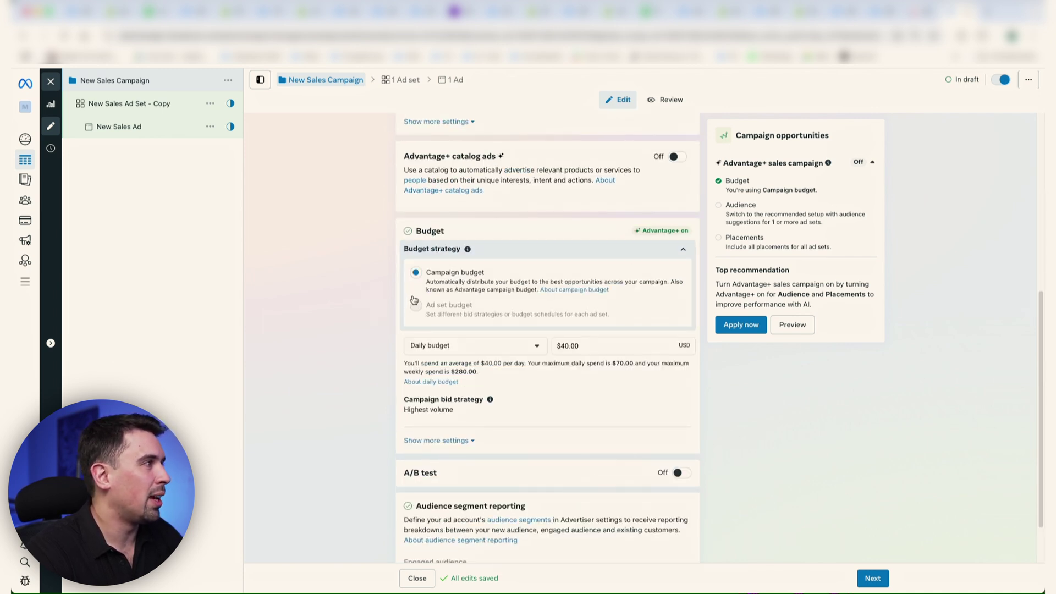
left_click(210, 104)
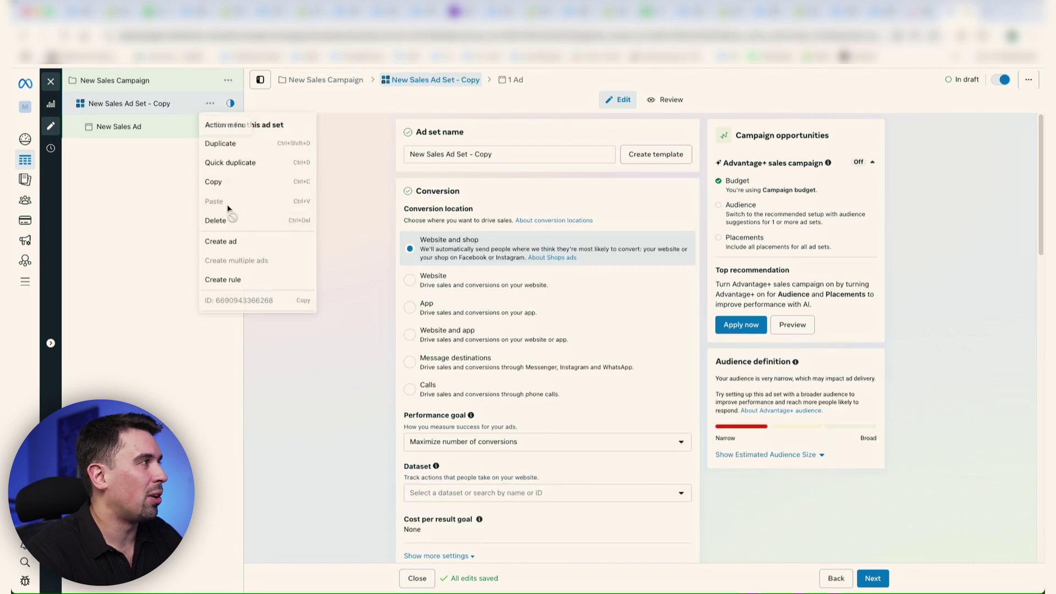
- Quick-duplicate the ad set into New Sales Ad Set - Copy 2 and return to Campaigns
left_click(253, 160)
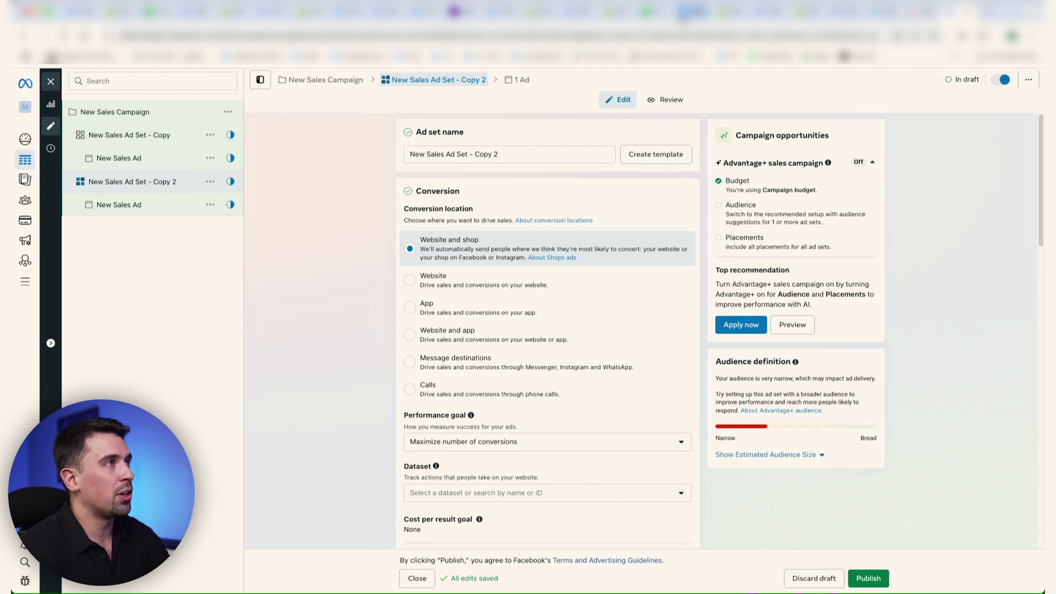
left_click(694, 11)
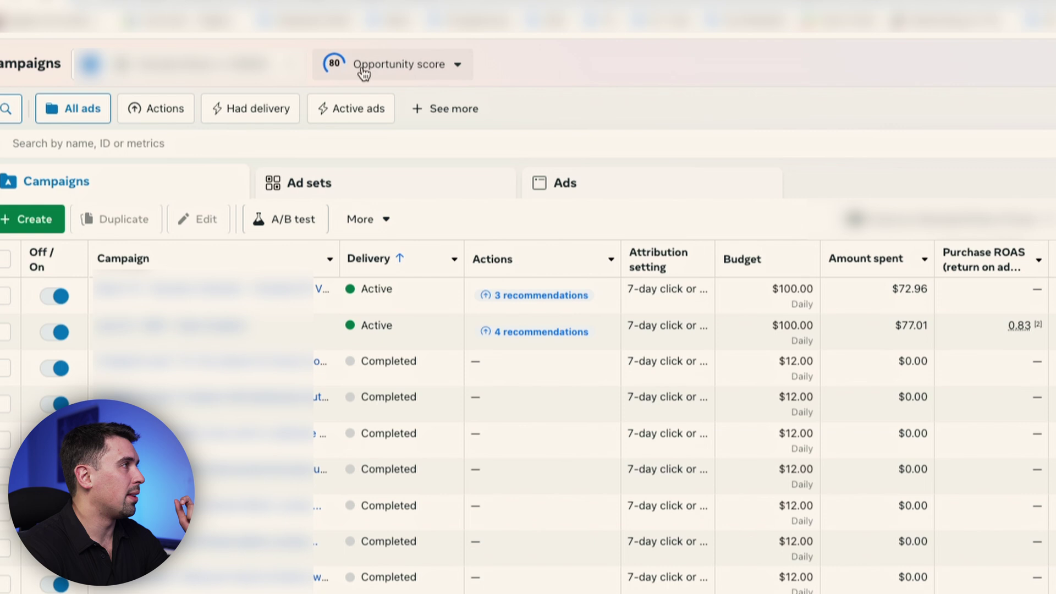
- Show the Opportunity score of 80 and view all recommendations on Account Overview
left_click(368, 70)
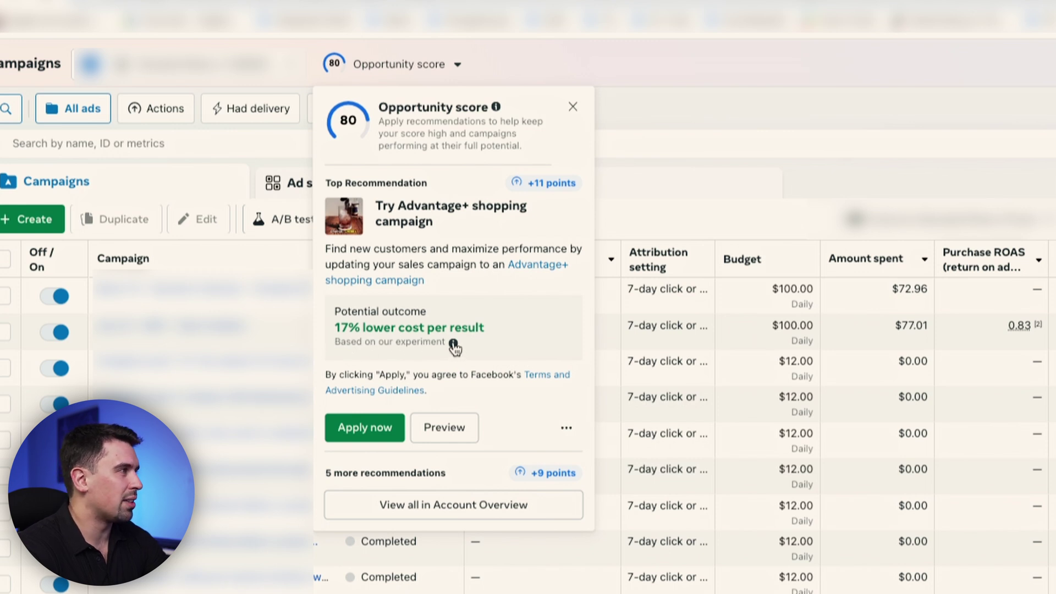
mouse_move(454, 348)
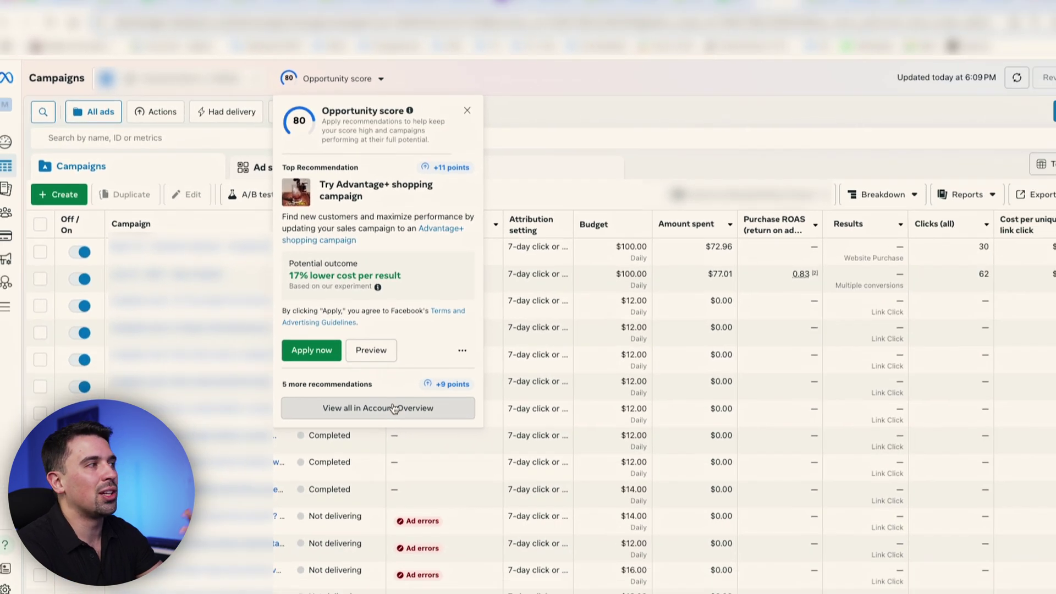
left_click(472, 504)
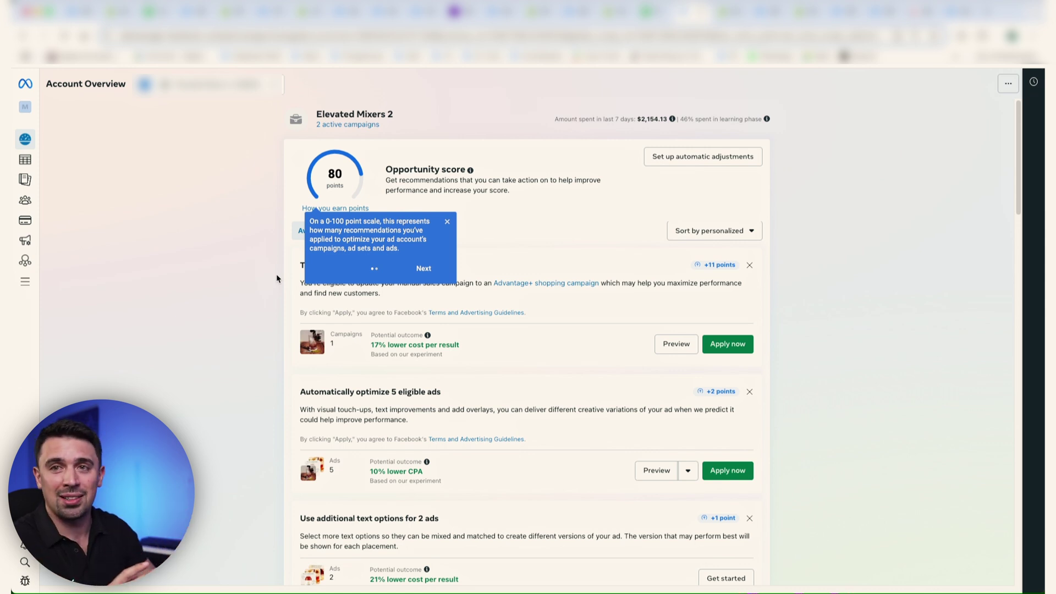
- Close the score explainer to reveal recommendations worth 20 points, led by Advantage+ shopping
left_click(397, 302)
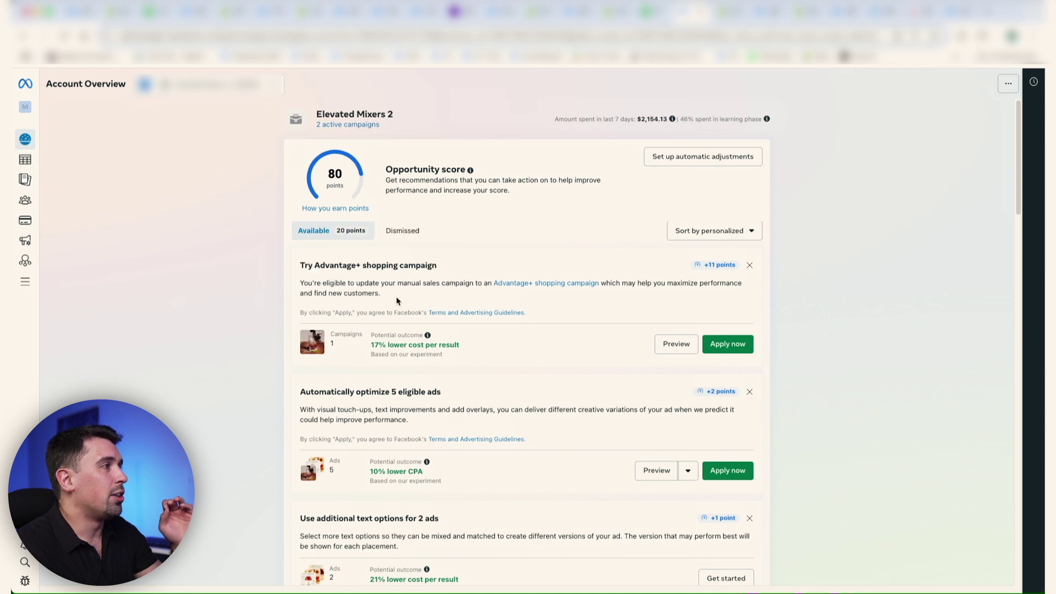
scroll(605, 328, "down", 3)
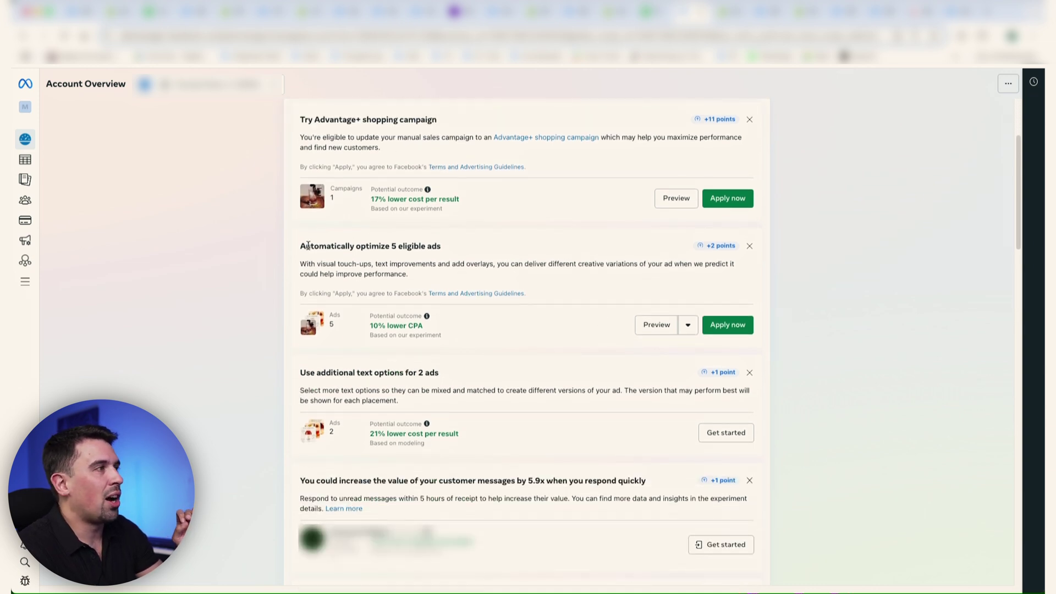
left_click_drag(305, 245, 457, 250)
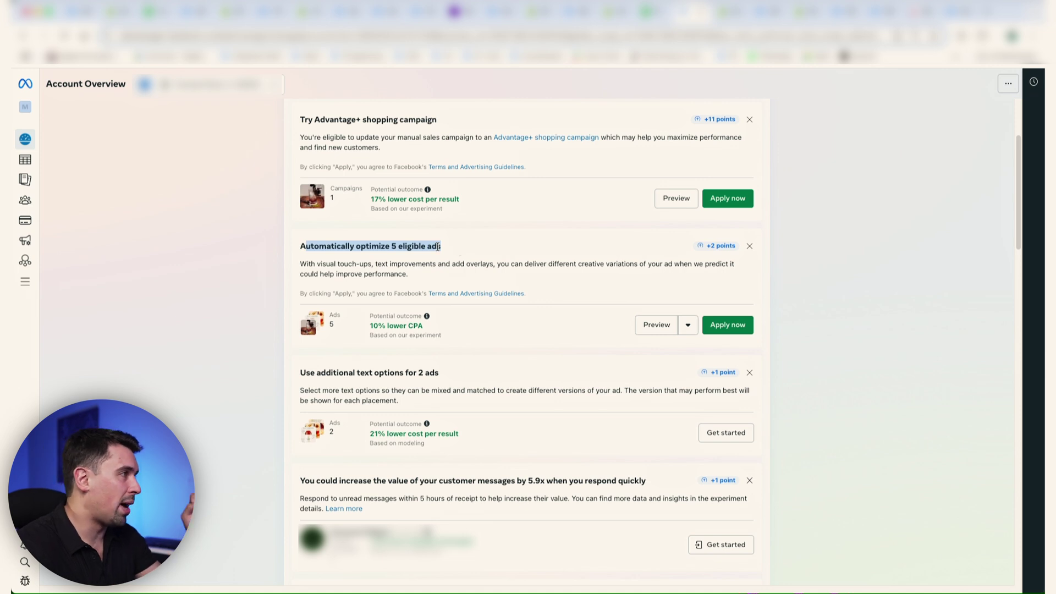
left_click_drag(300, 264, 498, 260)
left_click(415, 266)
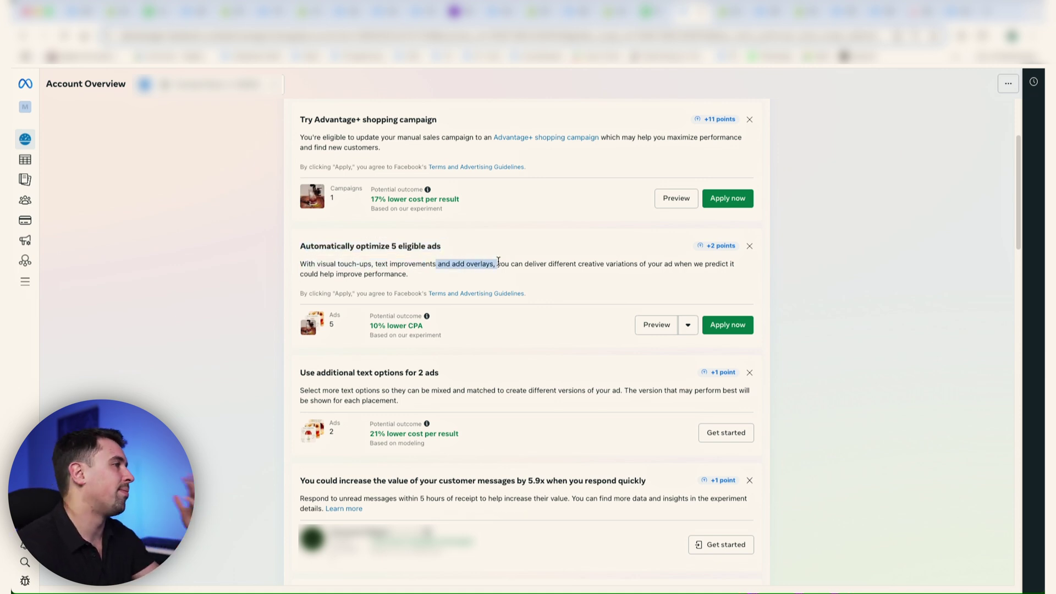
left_click(568, 270)
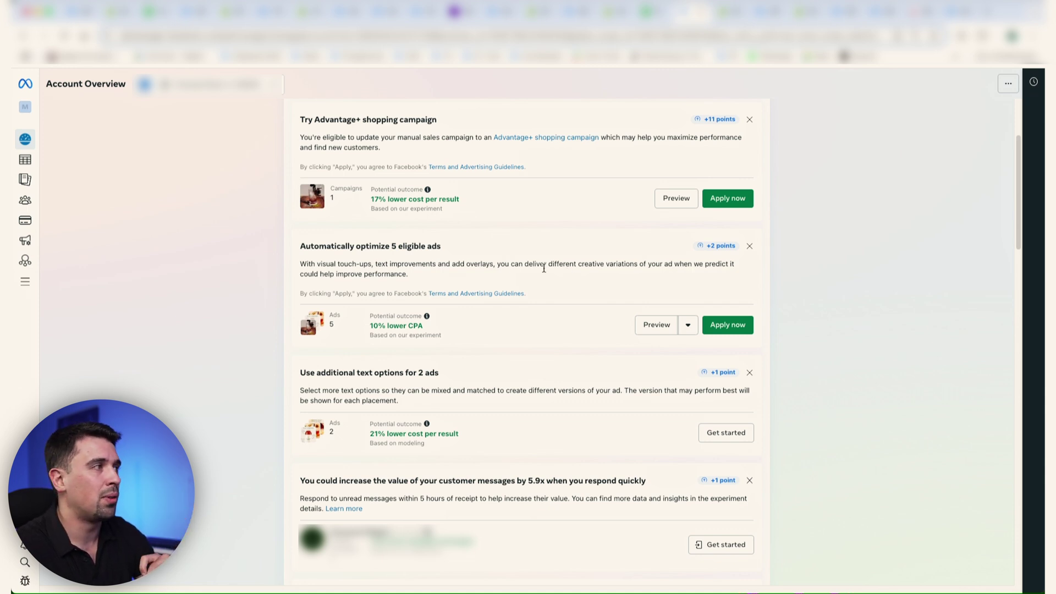
left_click_drag(425, 264, 513, 264)
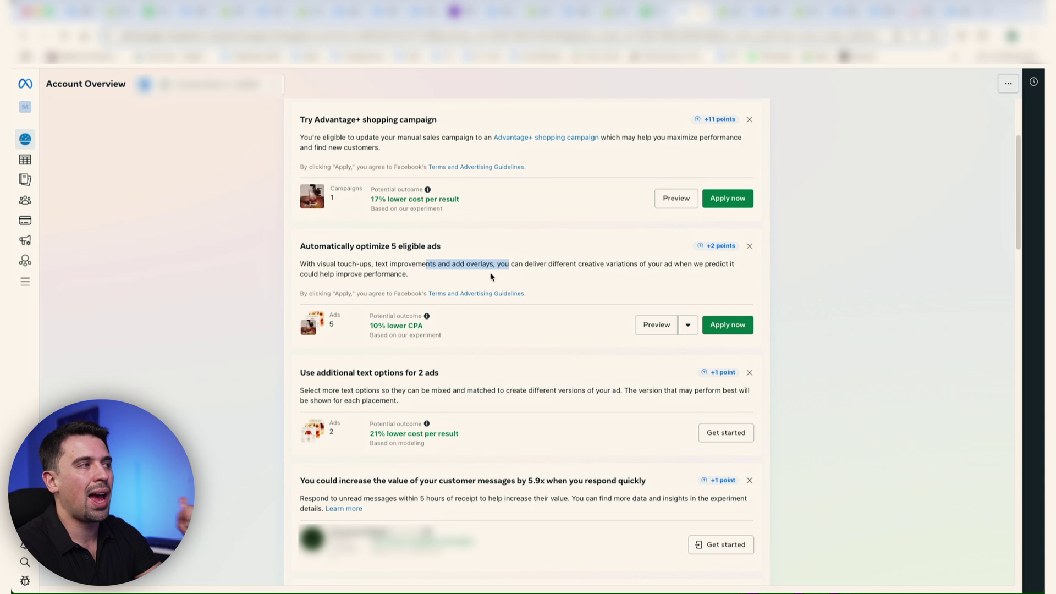
left_click(491, 277)
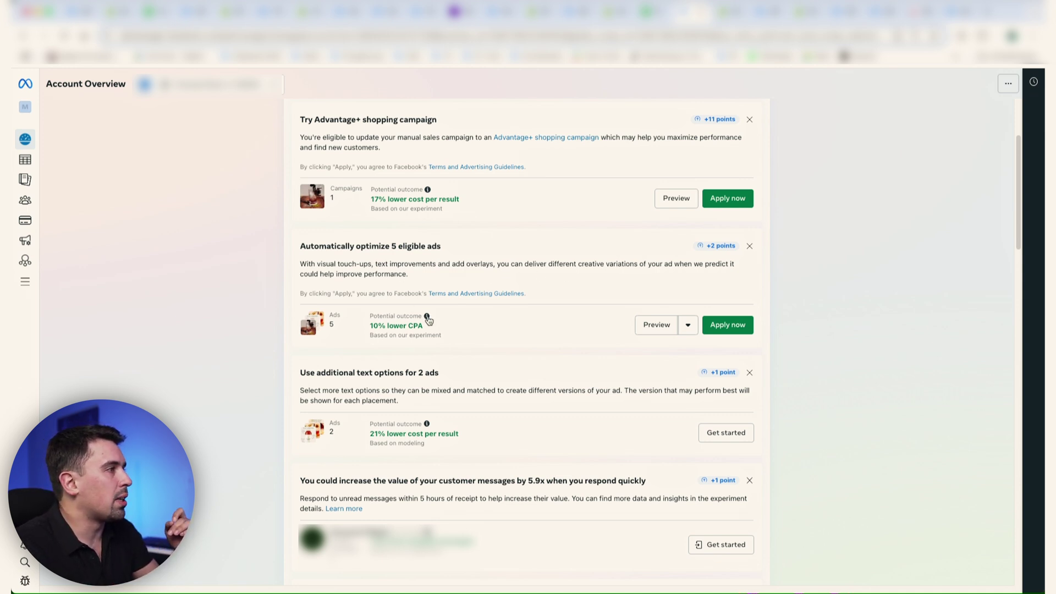
mouse_move(428, 319)
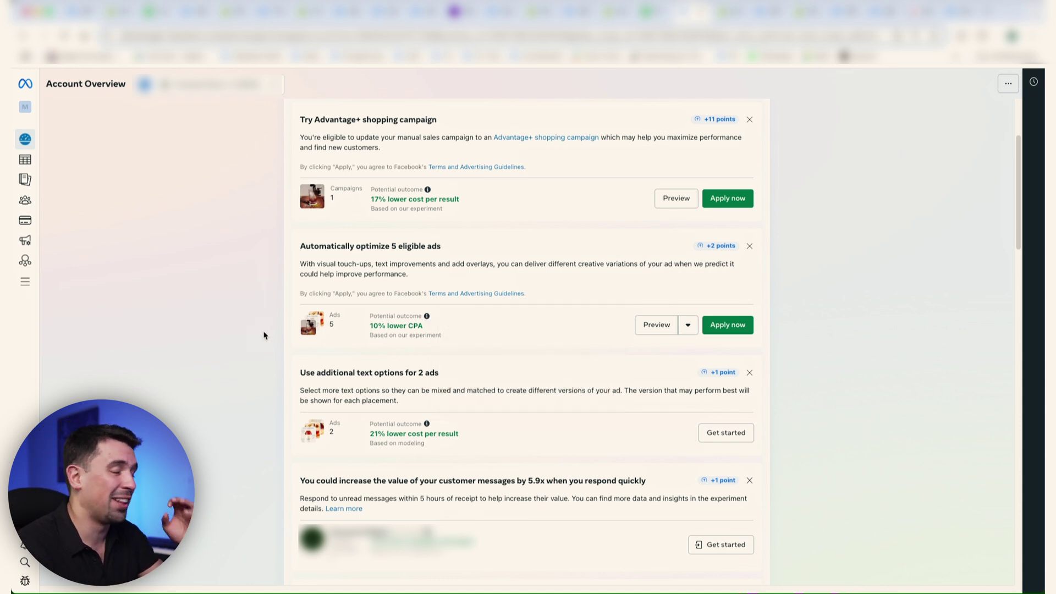
scroll(236, 342, "down", 3)
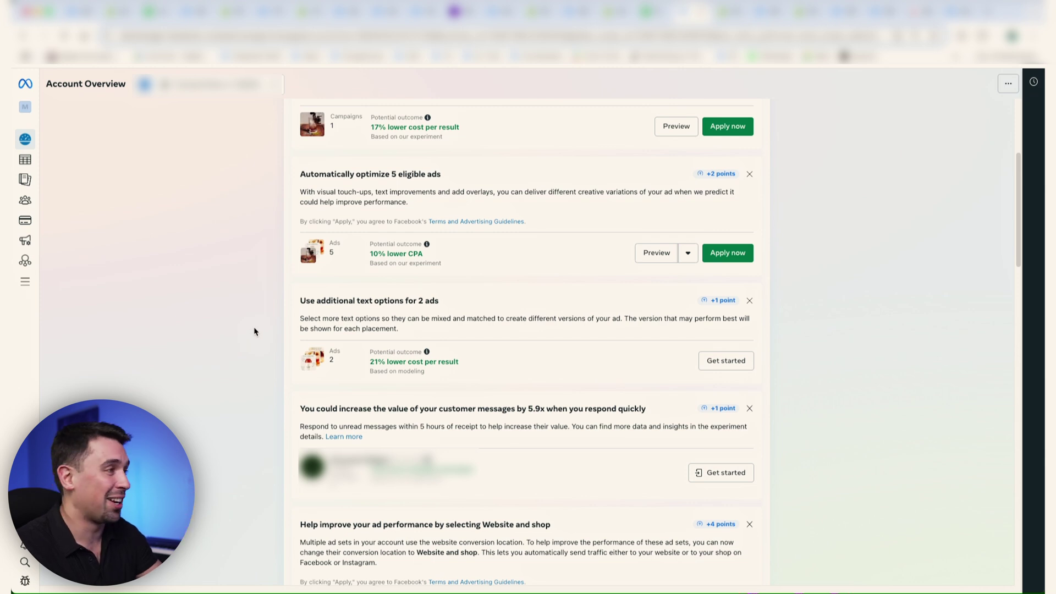
scroll(255, 335, "down", 2)
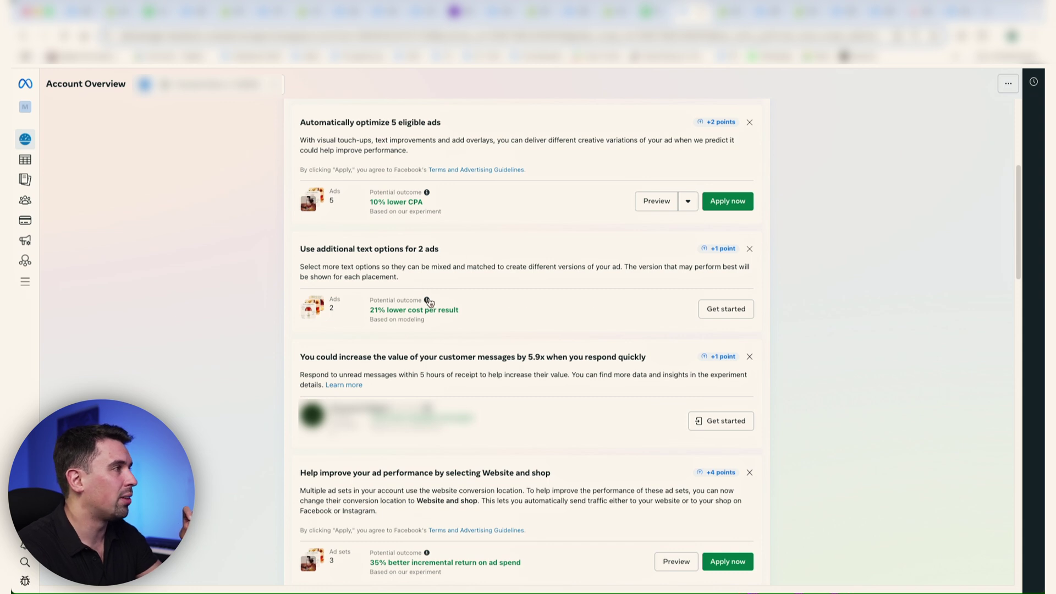
mouse_move(428, 302)
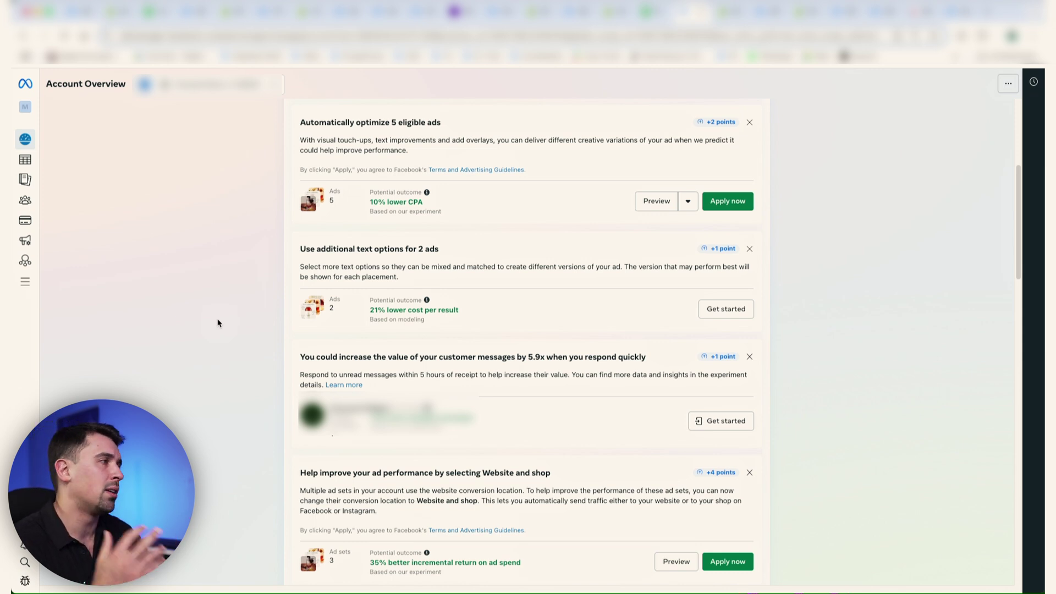
scroll(218, 323, "down", 4)
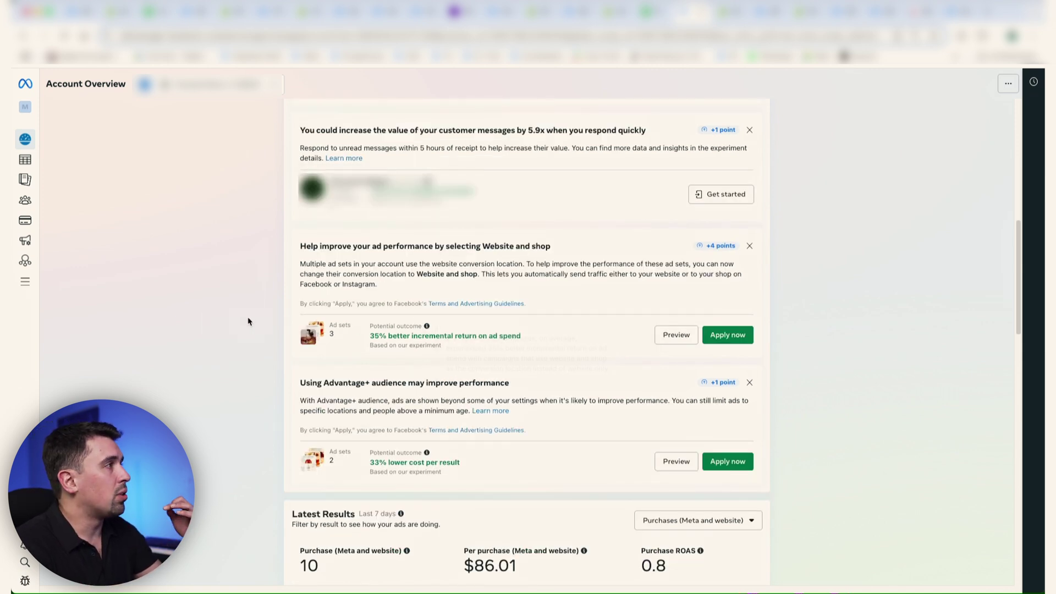
- Scroll back up the Account Overview recommendations toward the Campaigns navigation
scroll(242, 317, "up", 1)
scroll(215, 225, "up", 2)
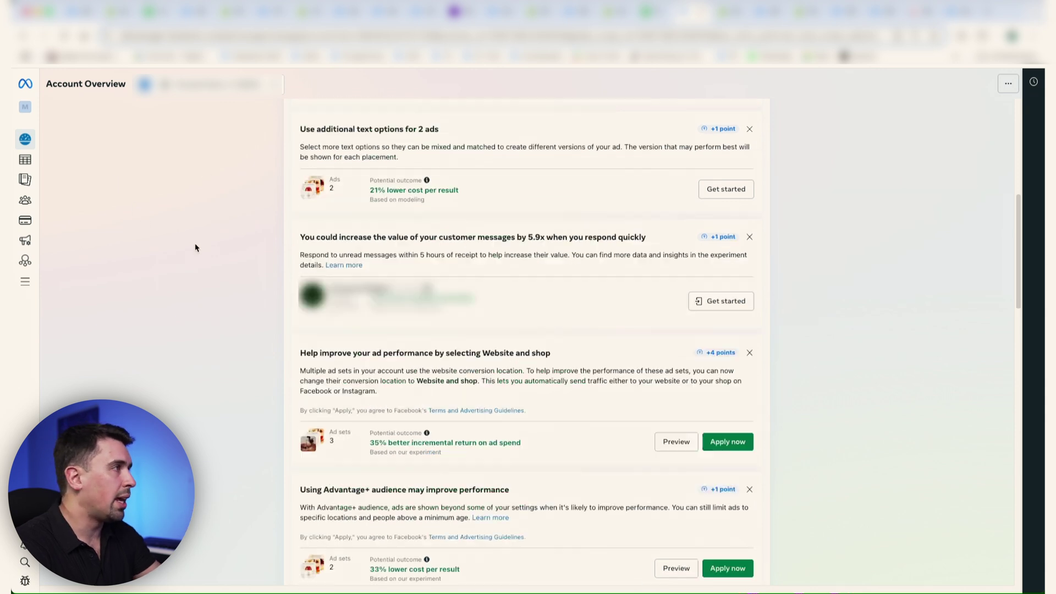
scroll(195, 248, "up", 2)
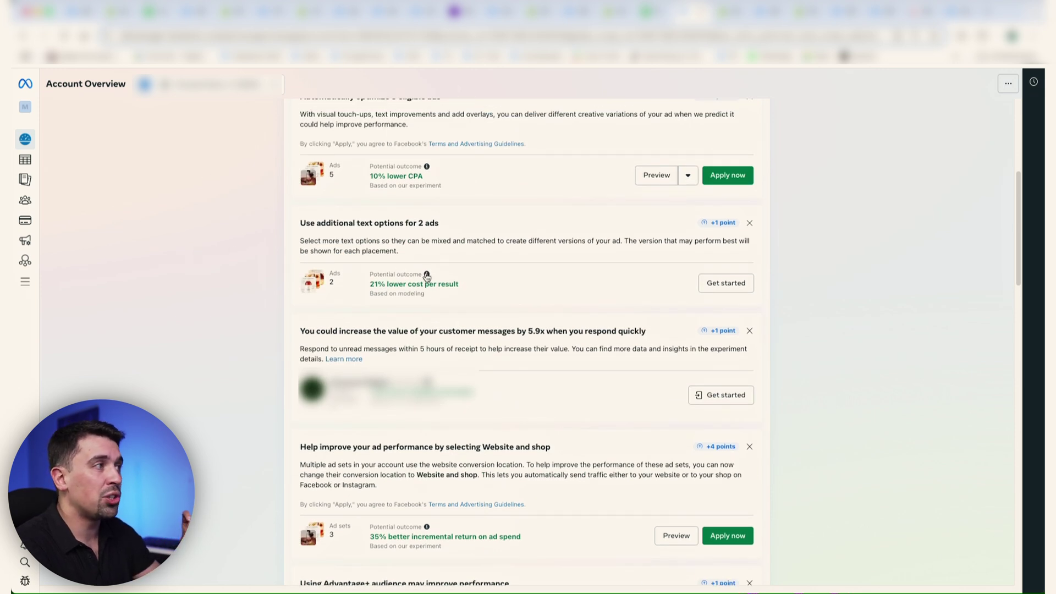
mouse_move(427, 276)
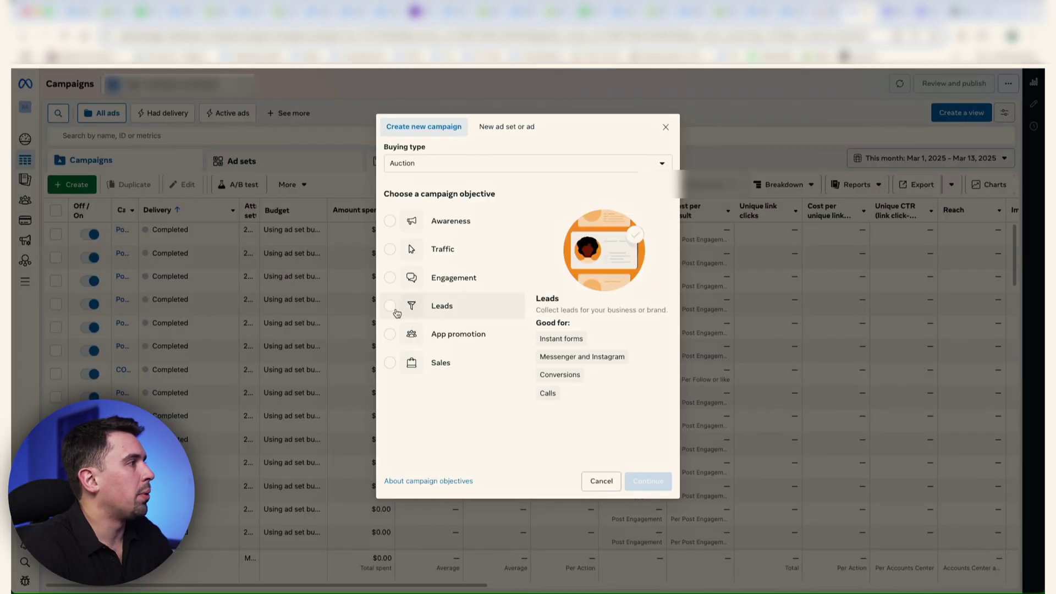
- Create a Leads-objective campaign draft, acknowledge the Advantage+ leads notice, and open New Leads Ad Set
left_click(399, 306)
left_click(657, 481)
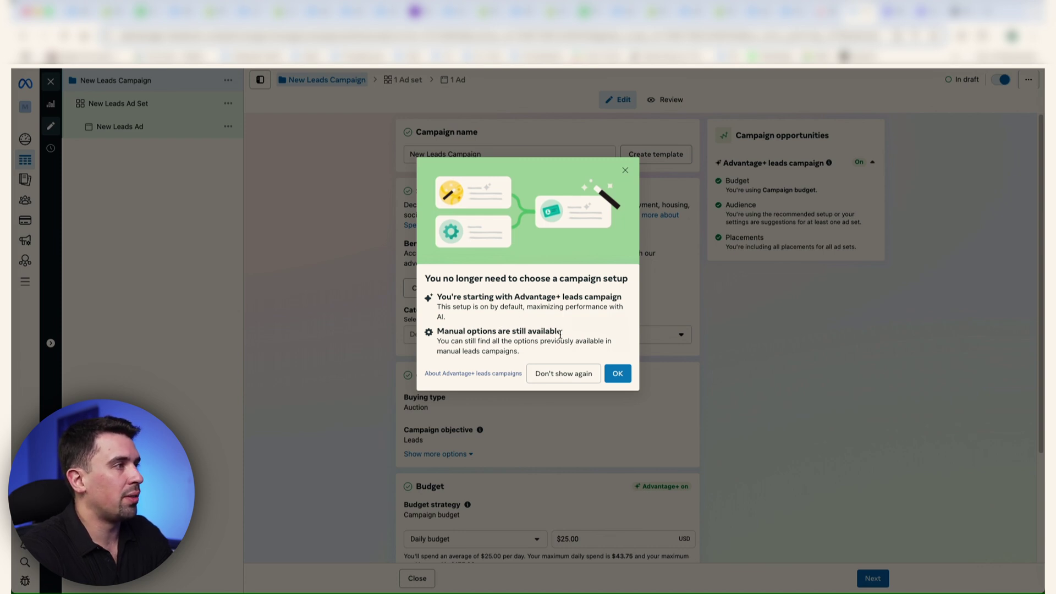
left_click(617, 373)
scroll(326, 268, "down", 3)
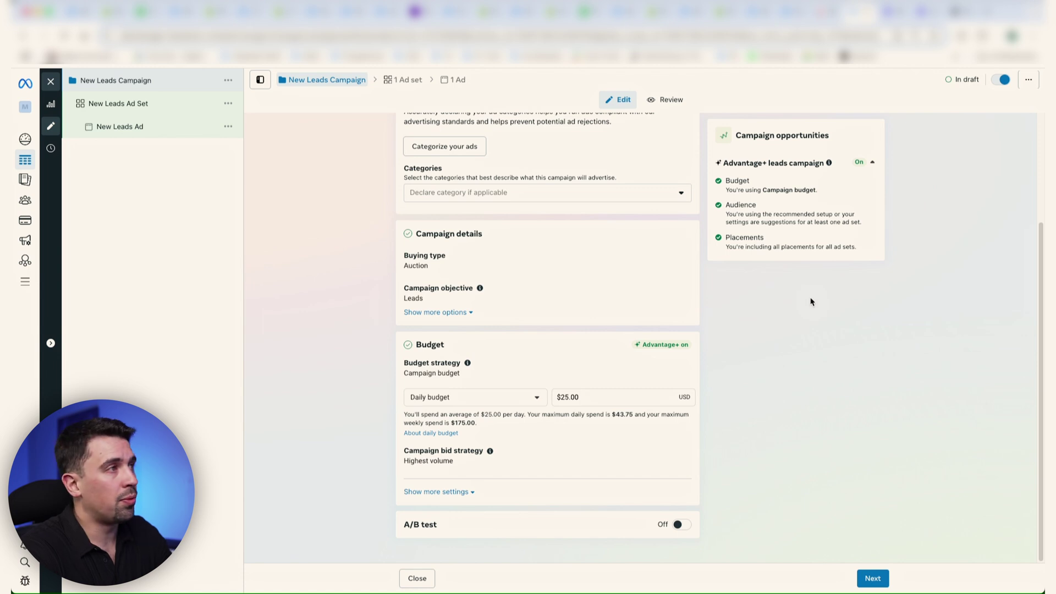
left_click(168, 113)
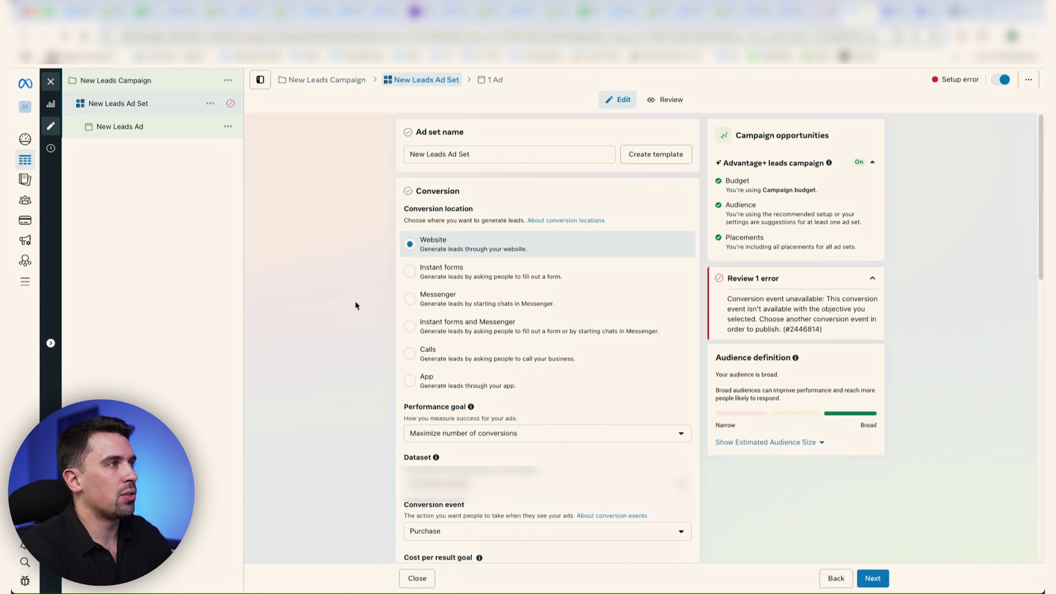
- Expand the ad set's audience Locations, showing United States included on the map
scroll(356, 307, "down", 1)
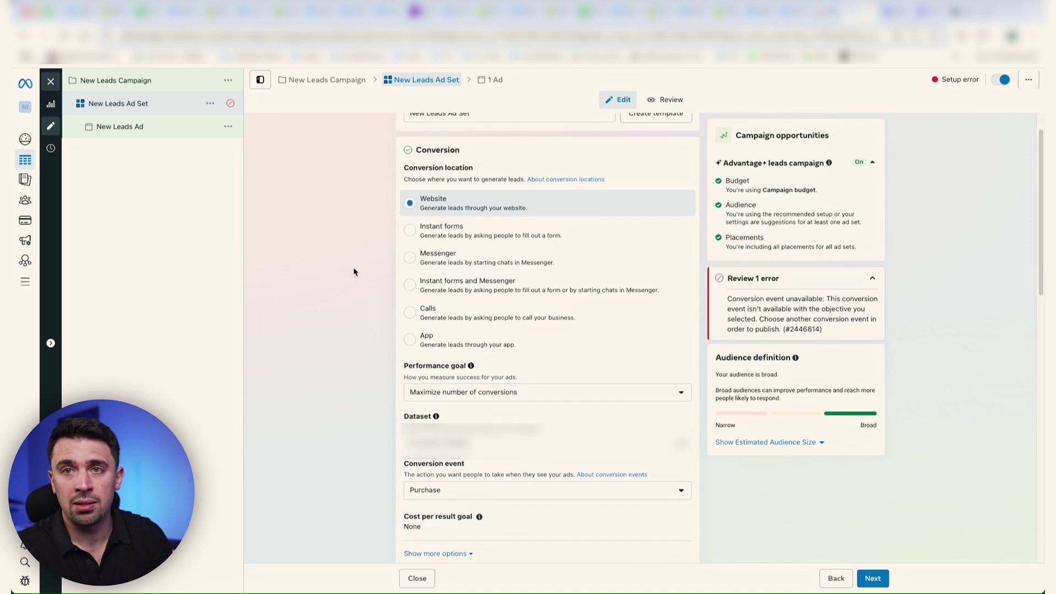
scroll(374, 297, "down", 4)
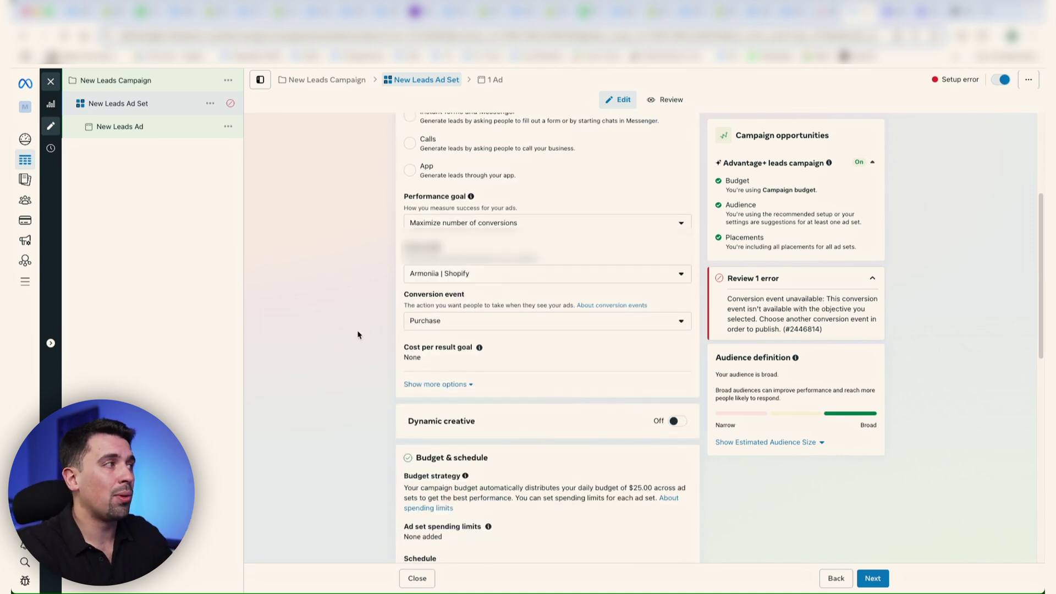
scroll(357, 334, "down", 10)
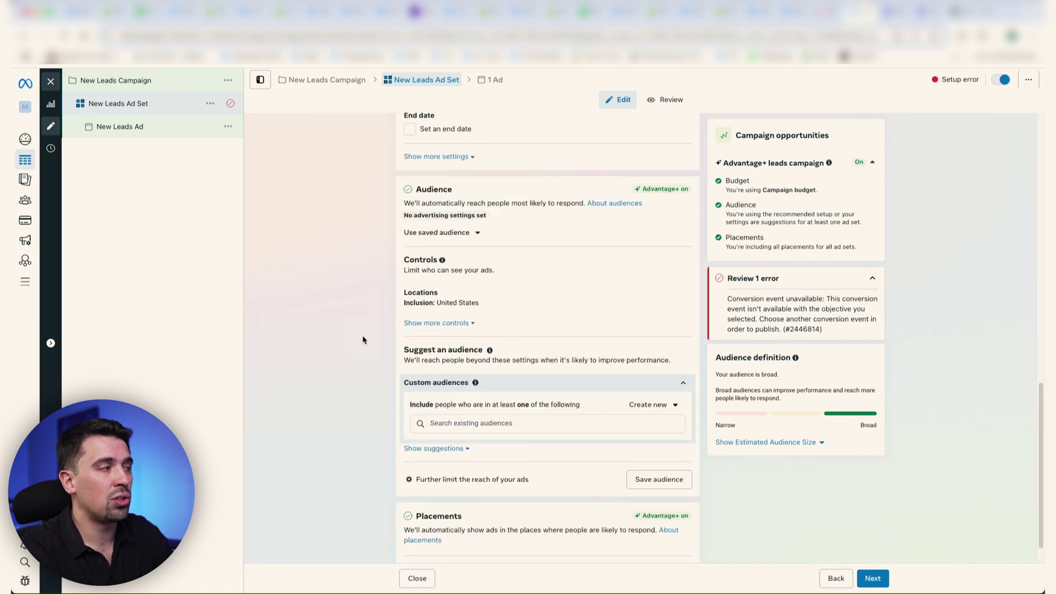
scroll(362, 339, "down", 1)
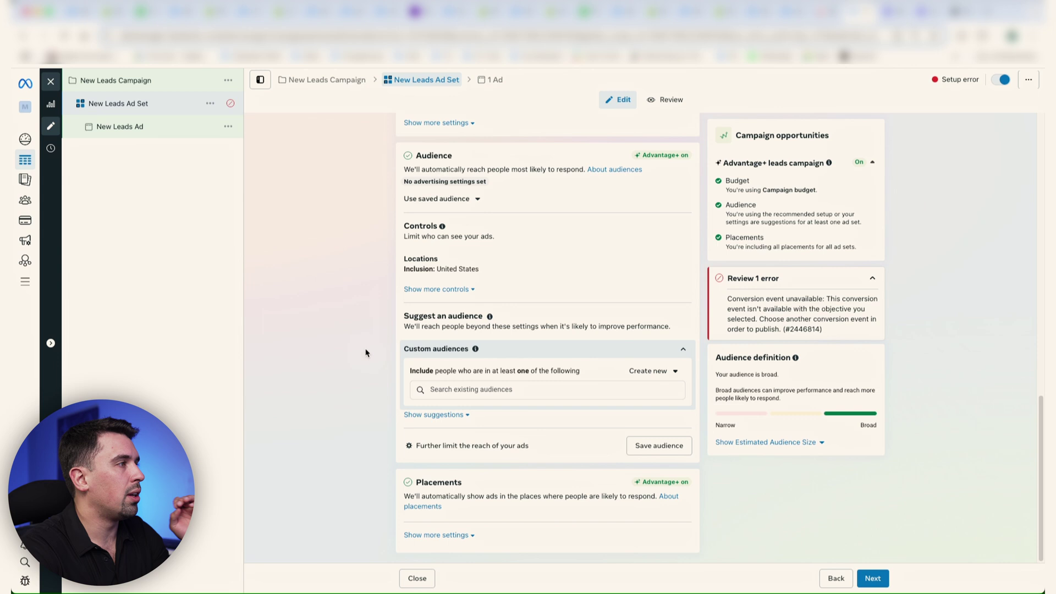
scroll(367, 353, "up", 2)
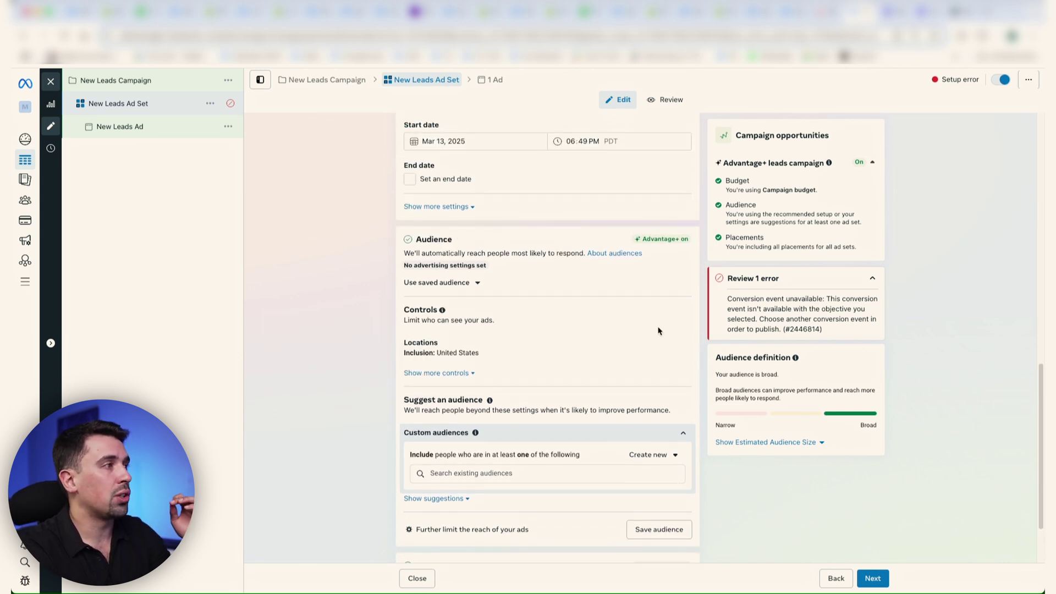
left_click(677, 350)
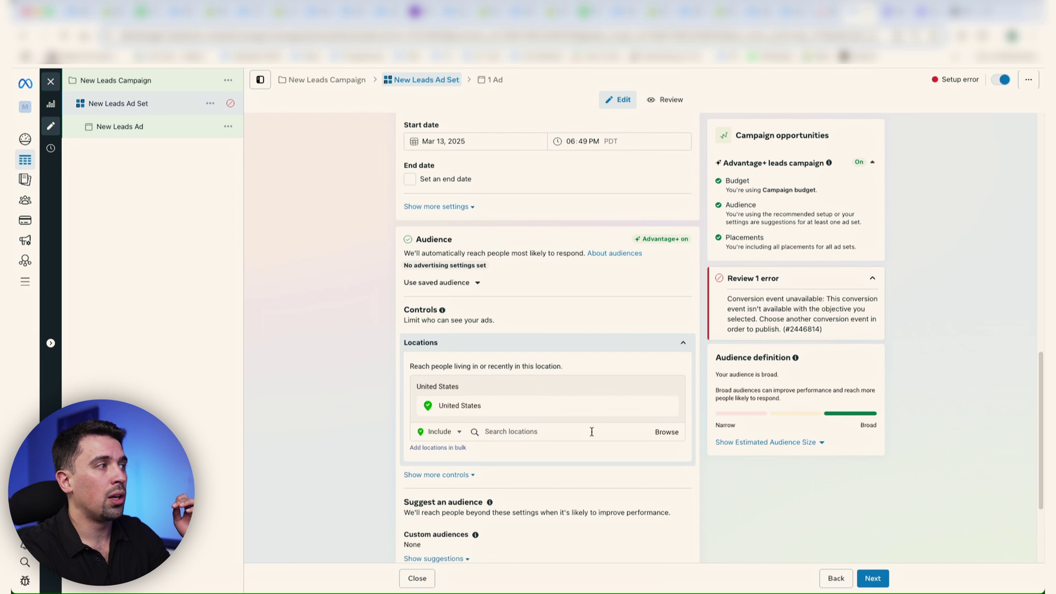
left_click(578, 435)
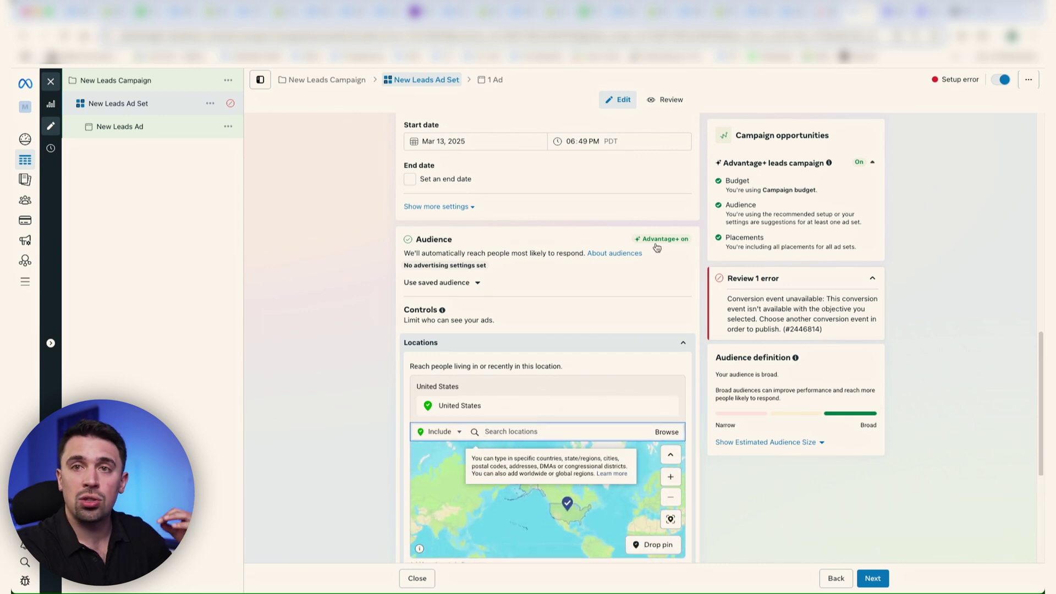
mouse_move(657, 248)
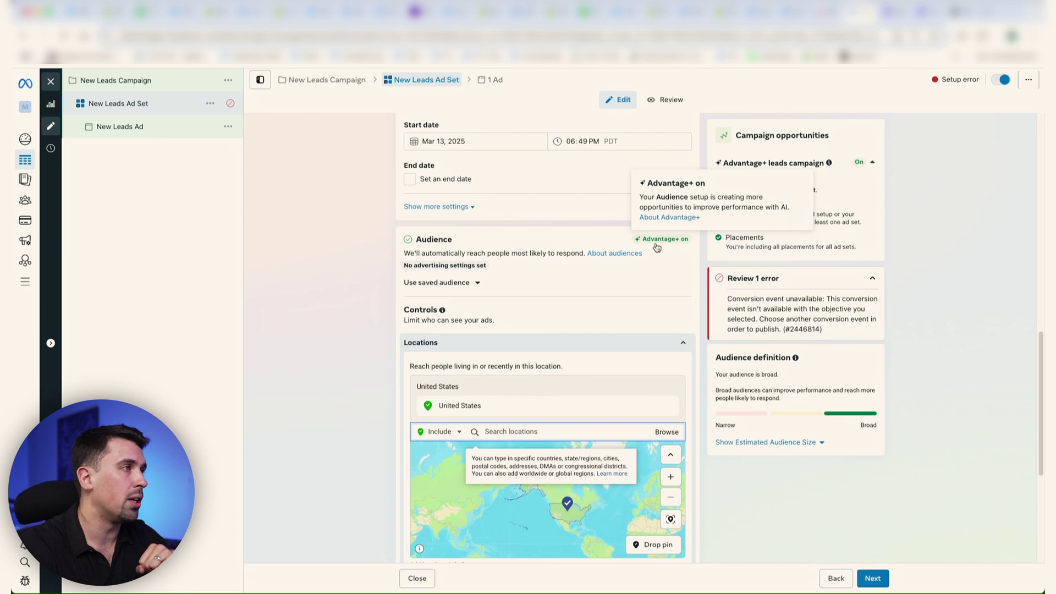
left_click(362, 345)
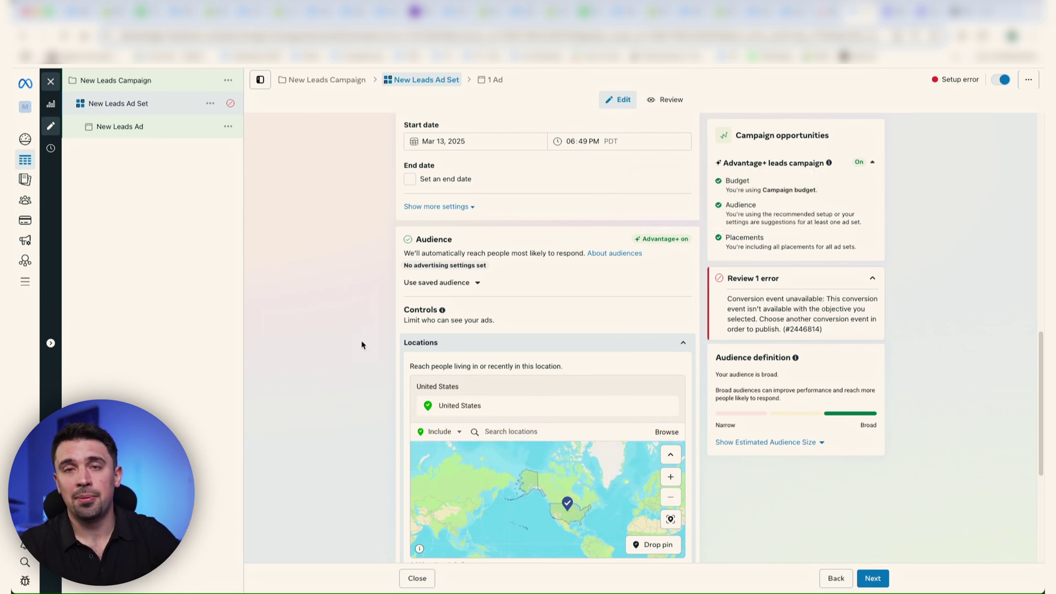